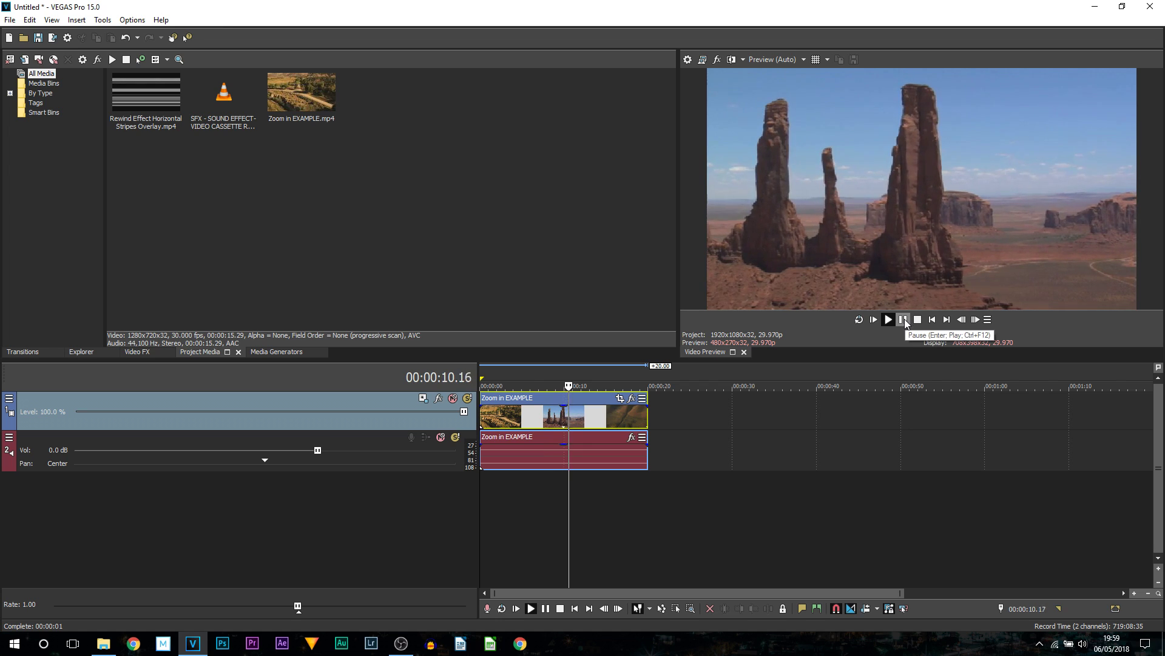
# - Split the Zoom in EXAMPLE clip at 00:00:07.13 and move the second part about 24 seconds along the timeline
pyautogui.click(904, 320)
pyautogui.moveTo(577, 463); pyautogui.dragTo(428, 464)
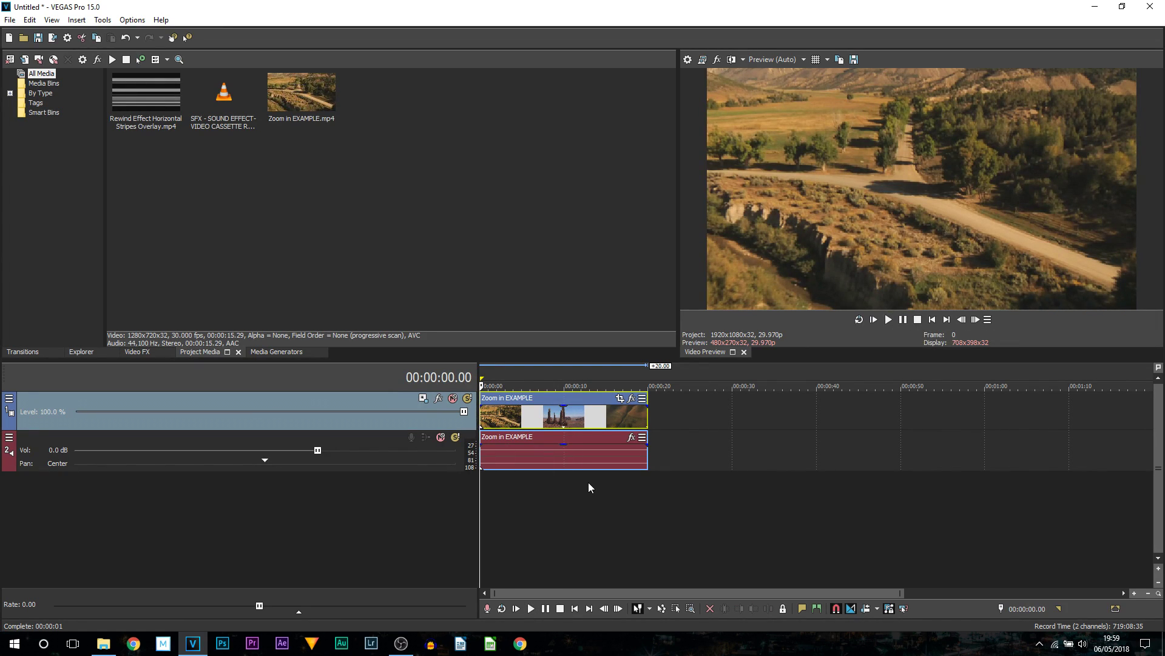
pyautogui.scroll(2, 588, 487)
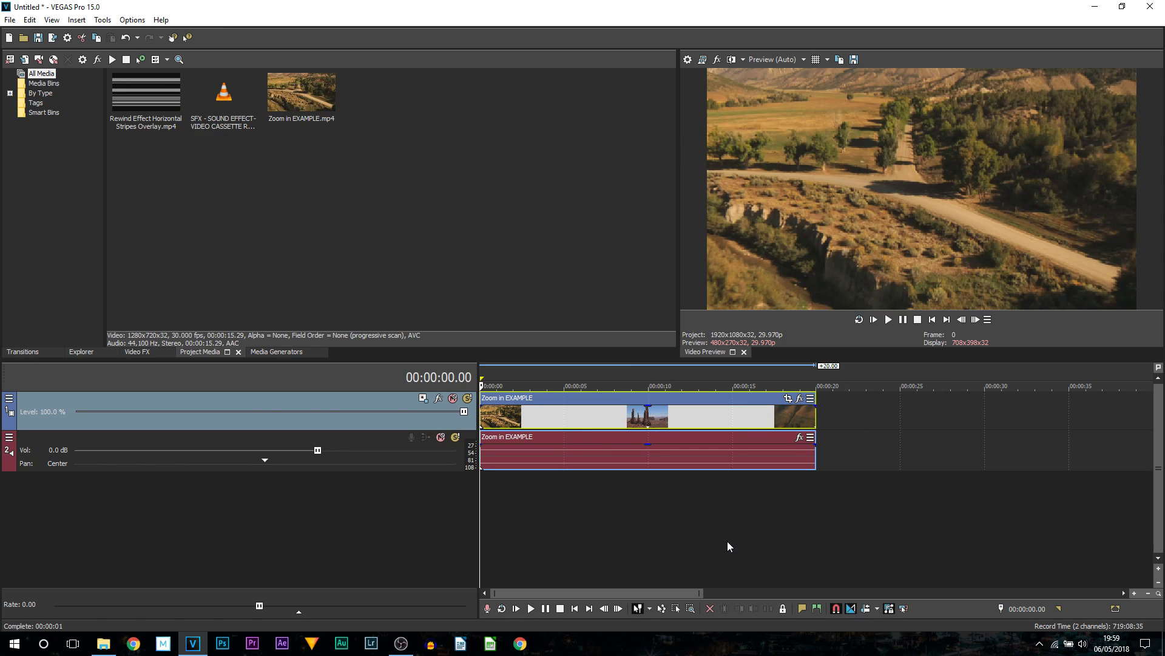
pyautogui.moveTo(700, 594); pyautogui.dragTo(620, 594)
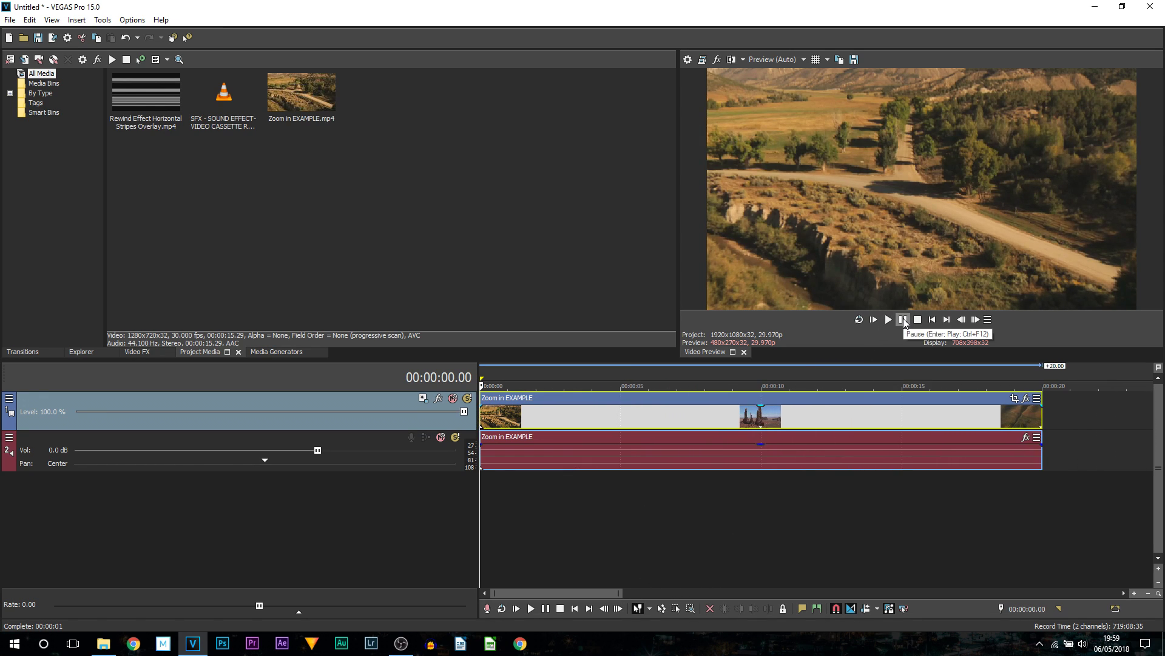
pyautogui.click(903, 319)
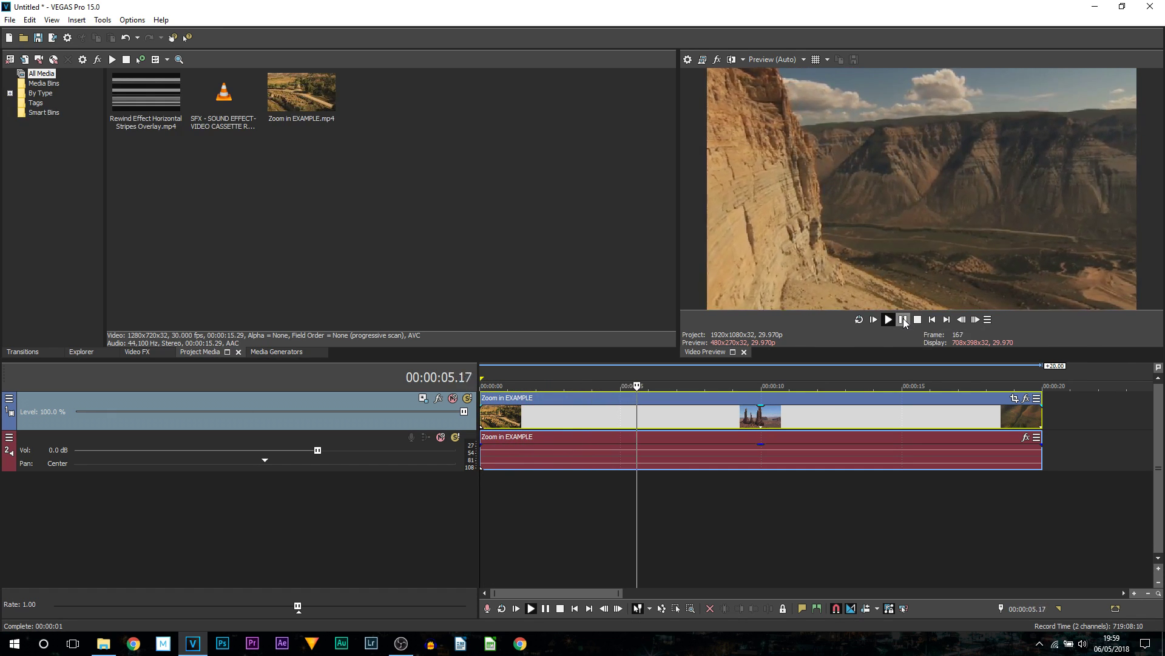
pyautogui.click(904, 320)
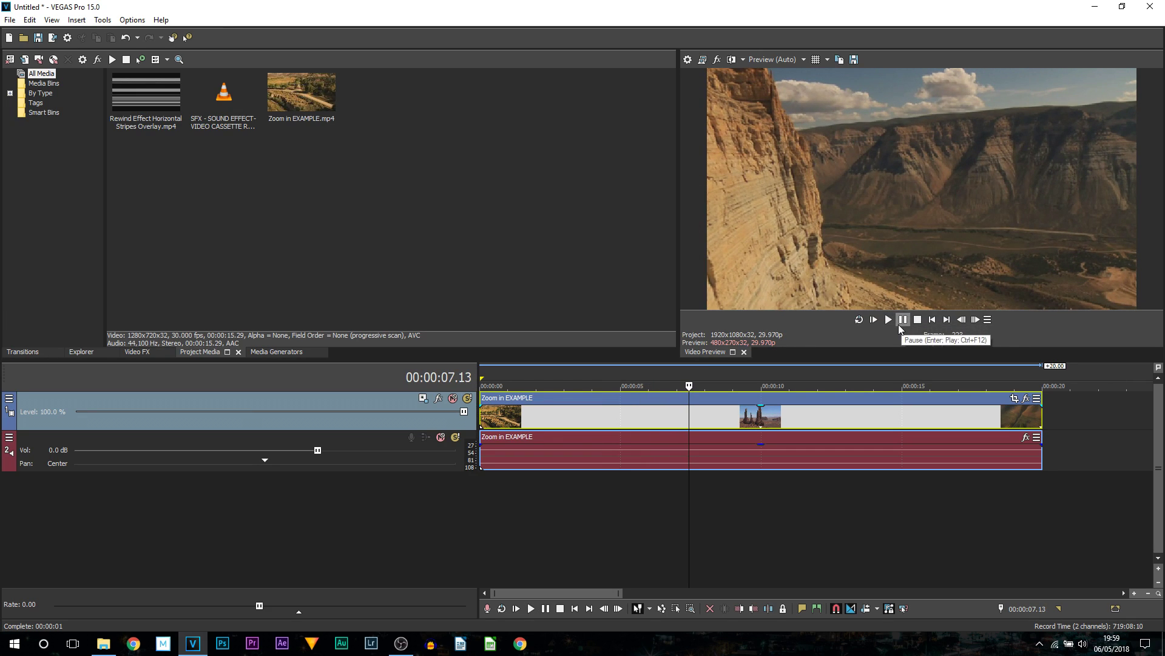
pyautogui.press('s')
pyautogui.scroll(-3, 683, 444)
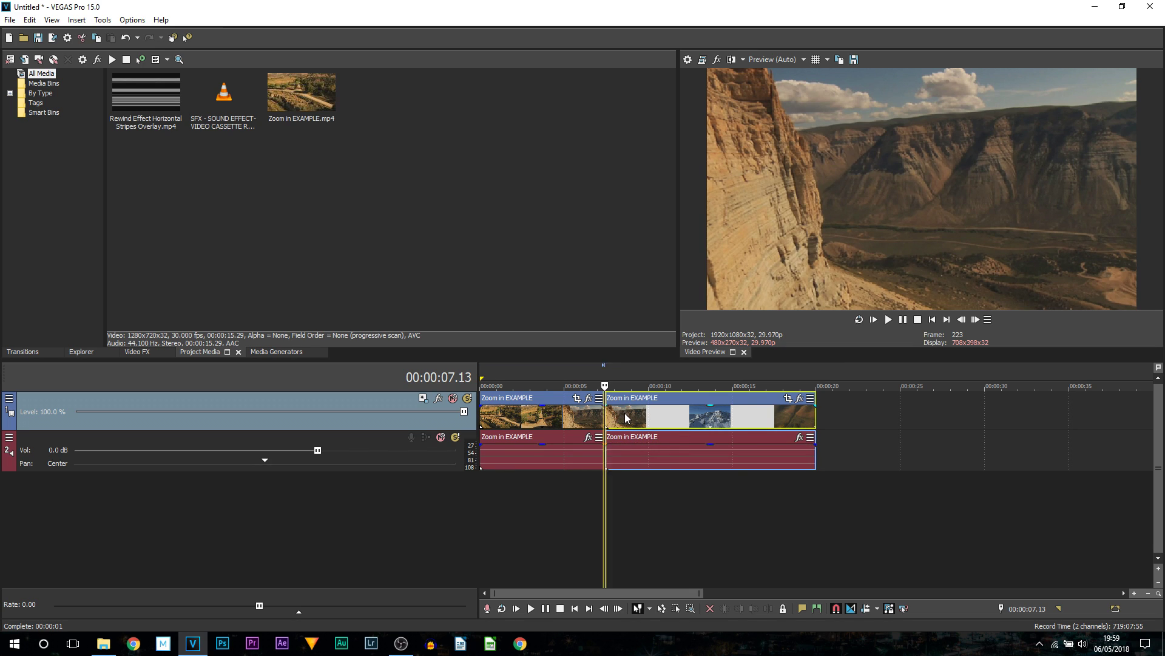
pyautogui.moveTo(621, 417); pyautogui.dragTo(1031, 415)
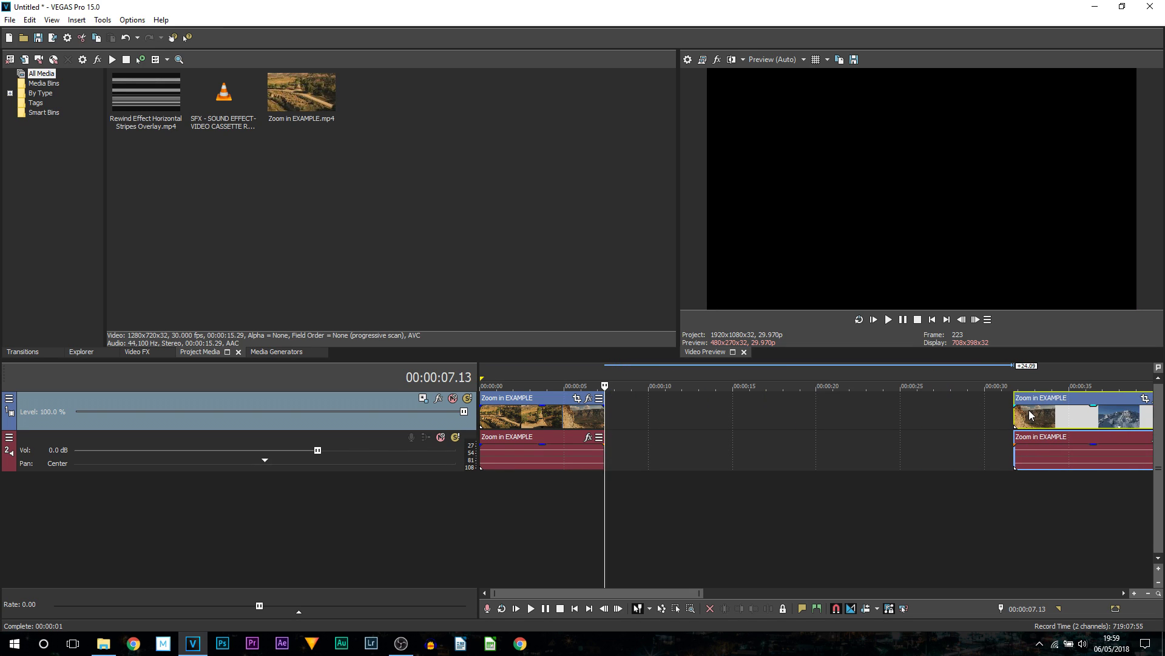
# - Copy the opening clip segment and paste two copies end to end directly after it
pyautogui.click(488, 420)
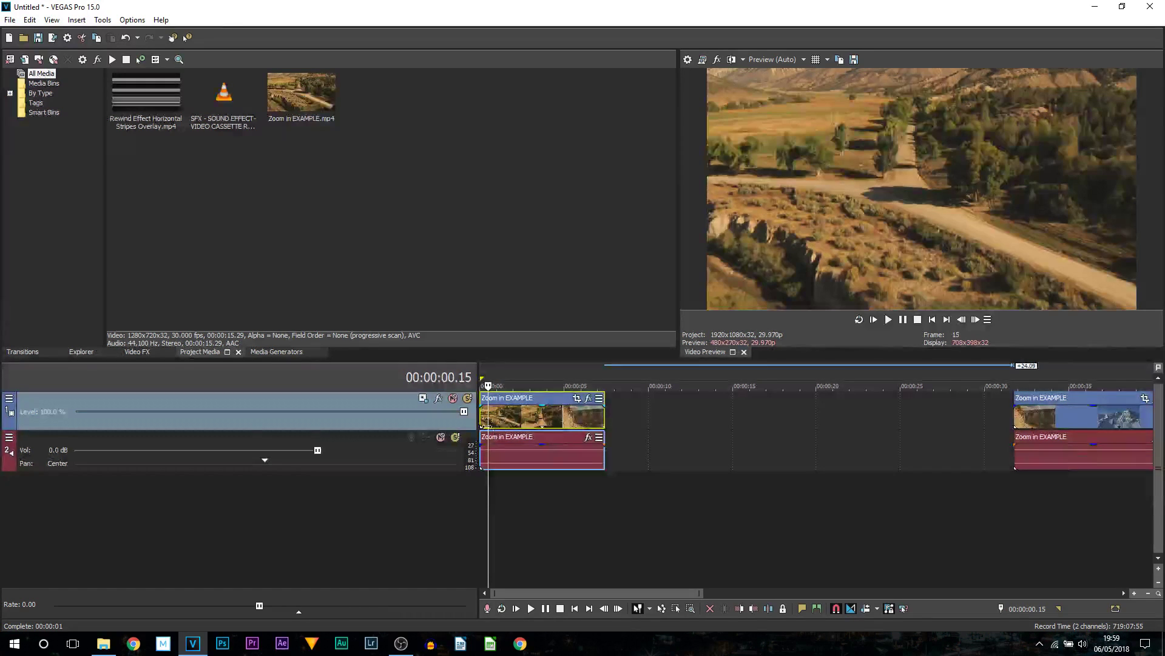
pyautogui.moveTo(489, 427)
pyautogui.mouseDown()
pyautogui.moveTo(549, 424)
pyautogui.moveTo(479, 419)
pyautogui.moveTo(489, 420)
pyautogui.mouseUp()
pyautogui.press('space')
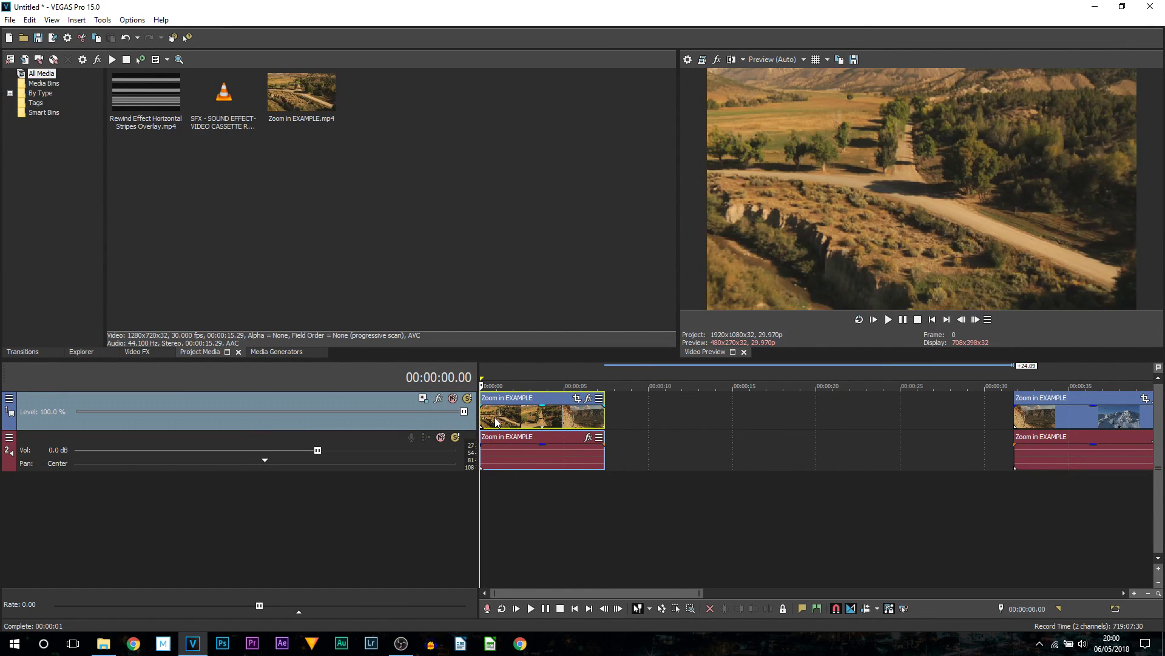
pyautogui.click(612, 420)
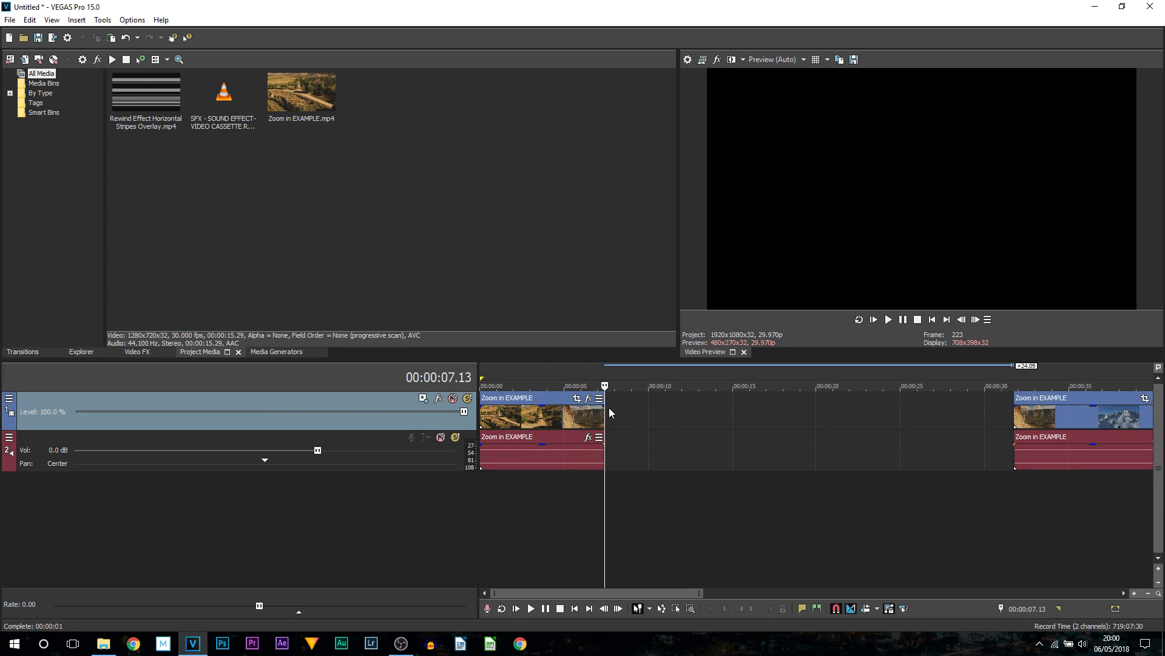
pyautogui.hotkey('ctrl', 'v')
pyautogui.hotkey('ctrl', 'z')
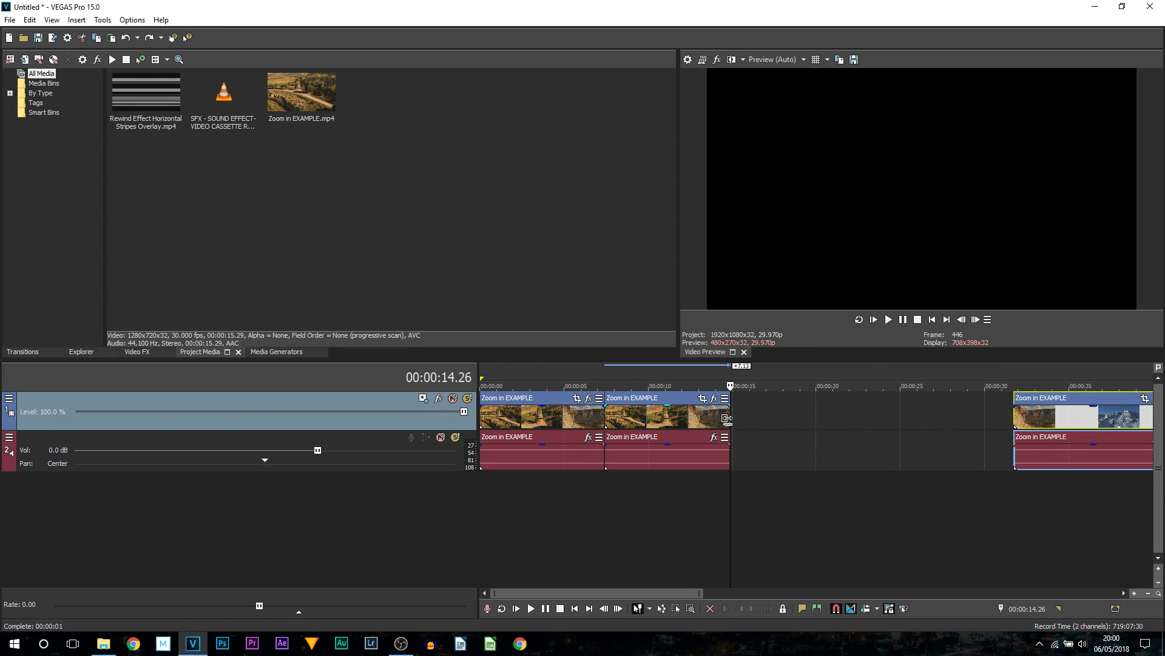
pyautogui.hotkey('ctrl', 'v')
# - Reverse the video of the middle one of the three identical clip segments
pyautogui.click(507, 419)
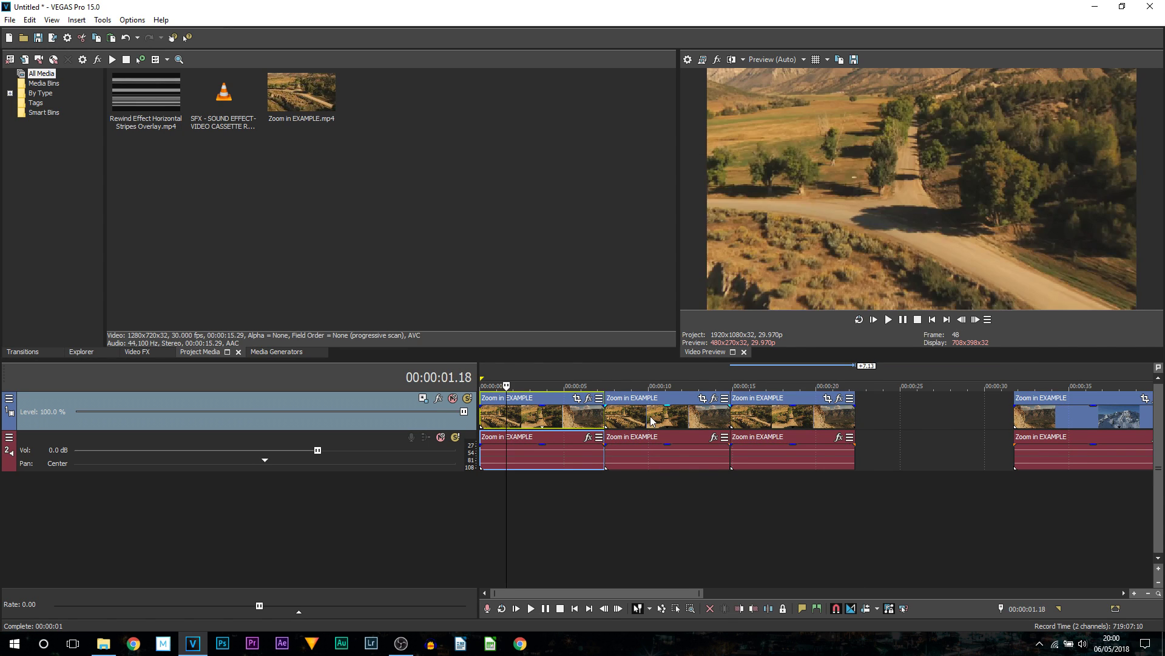
pyautogui.click(650, 418)
pyautogui.click(764, 419)
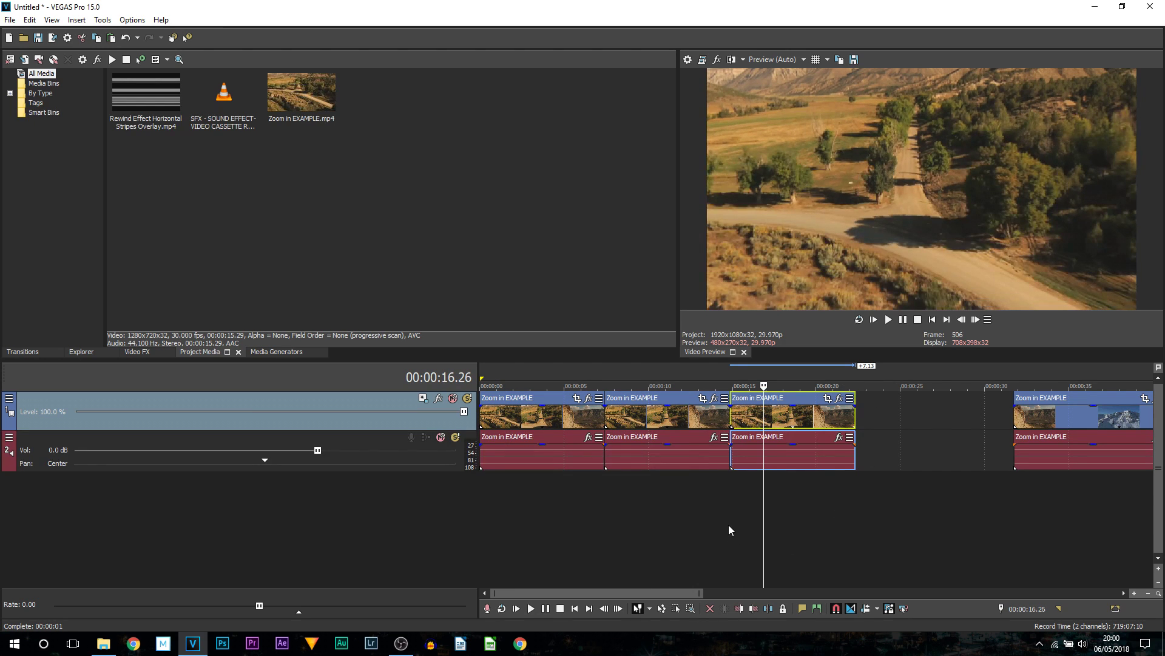
pyautogui.click(619, 421)
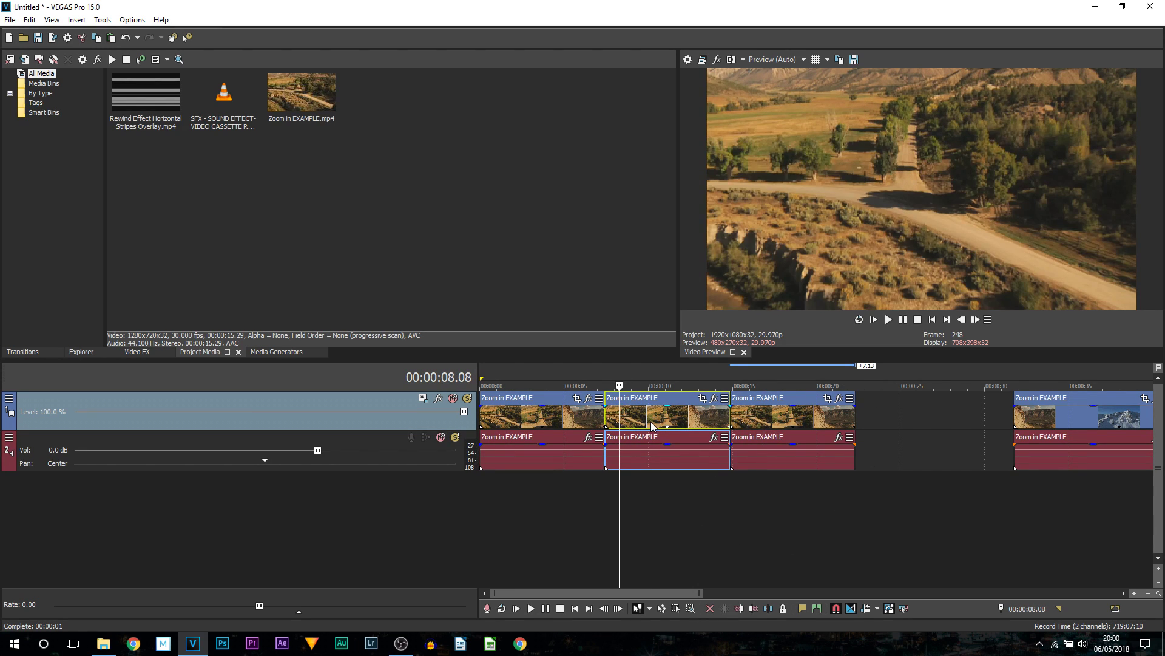
pyautogui.rightClick(616, 419)
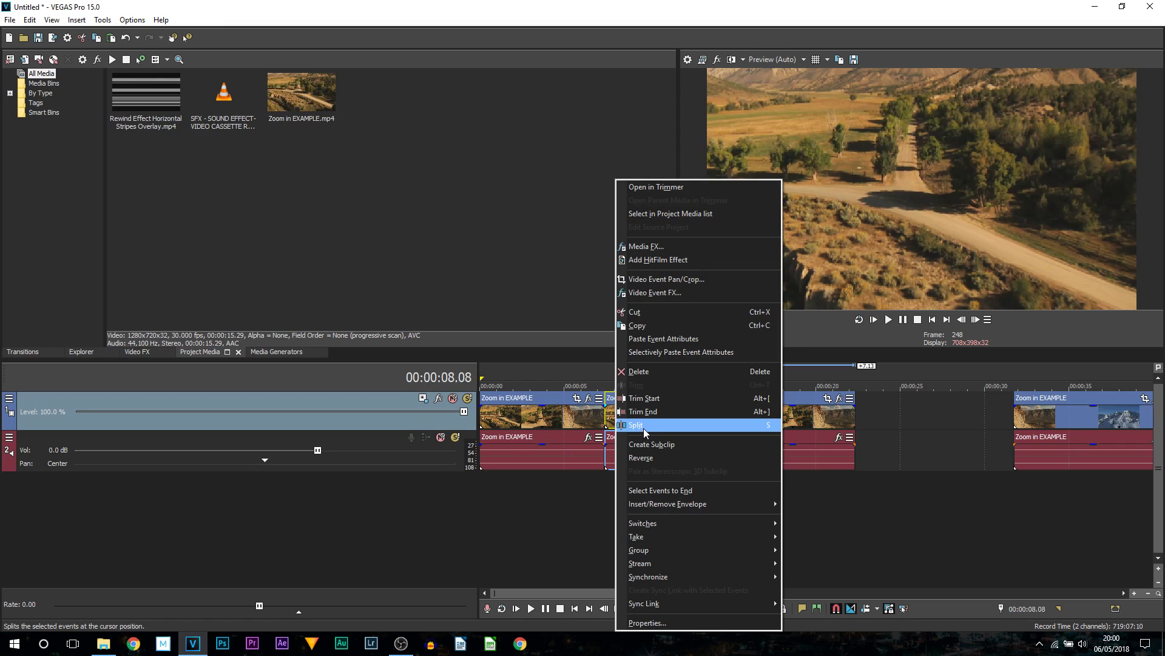
pyautogui.click(655, 458)
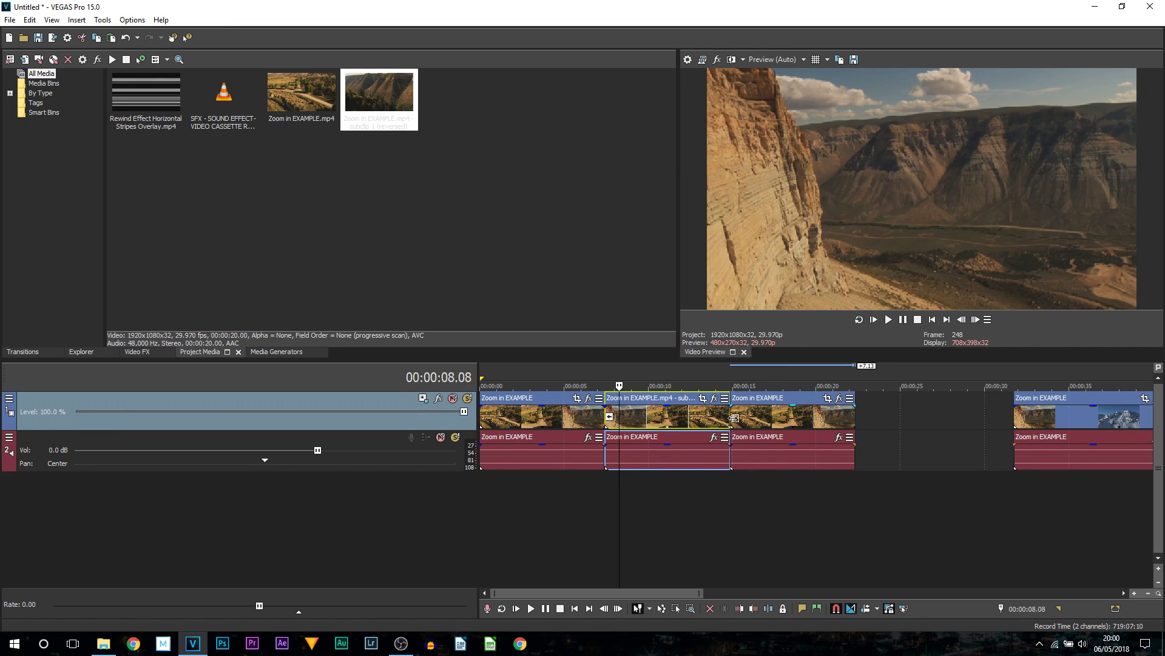
# - Time-compress the reversed clip to 400% speed and close the gaps by moving the following two clips up against it
pyautogui.moveTo(734, 418); pyautogui.dragTo(768, 419)
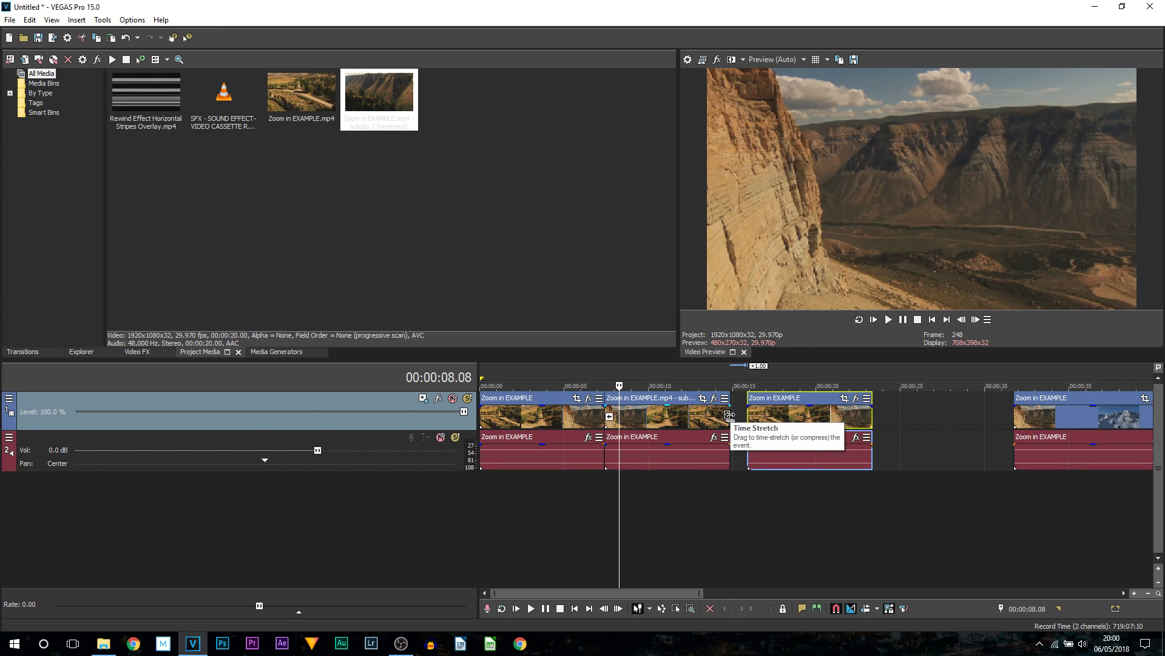
pyautogui.moveTo(729, 415); pyautogui.dragTo(607, 419)
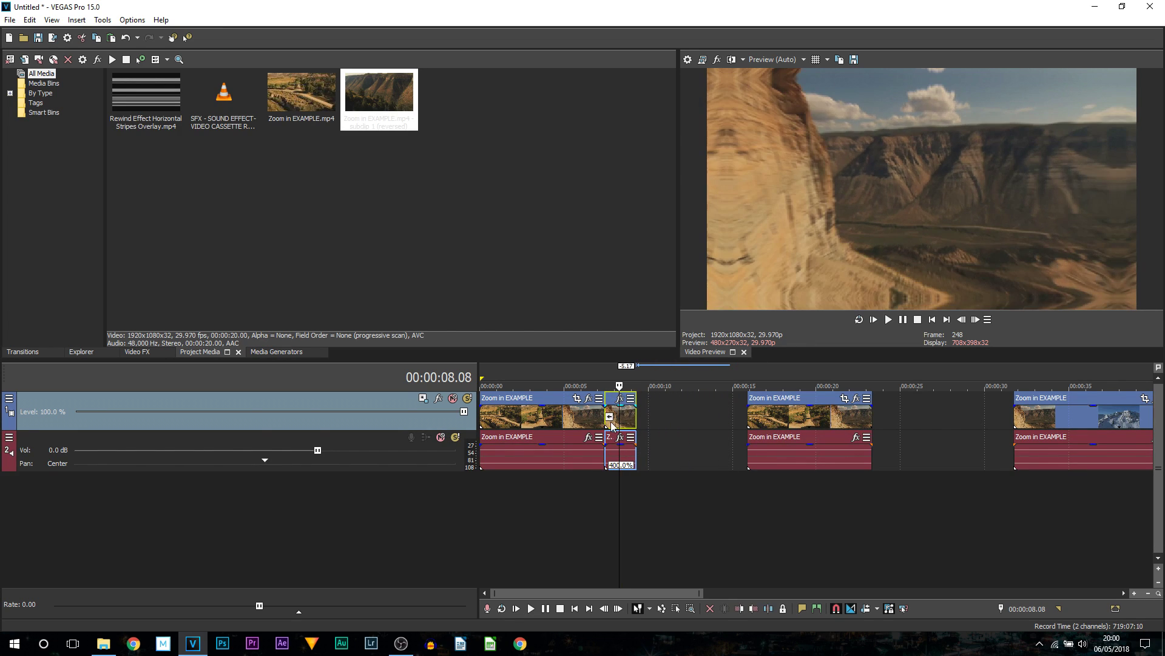
pyautogui.click(605, 419)
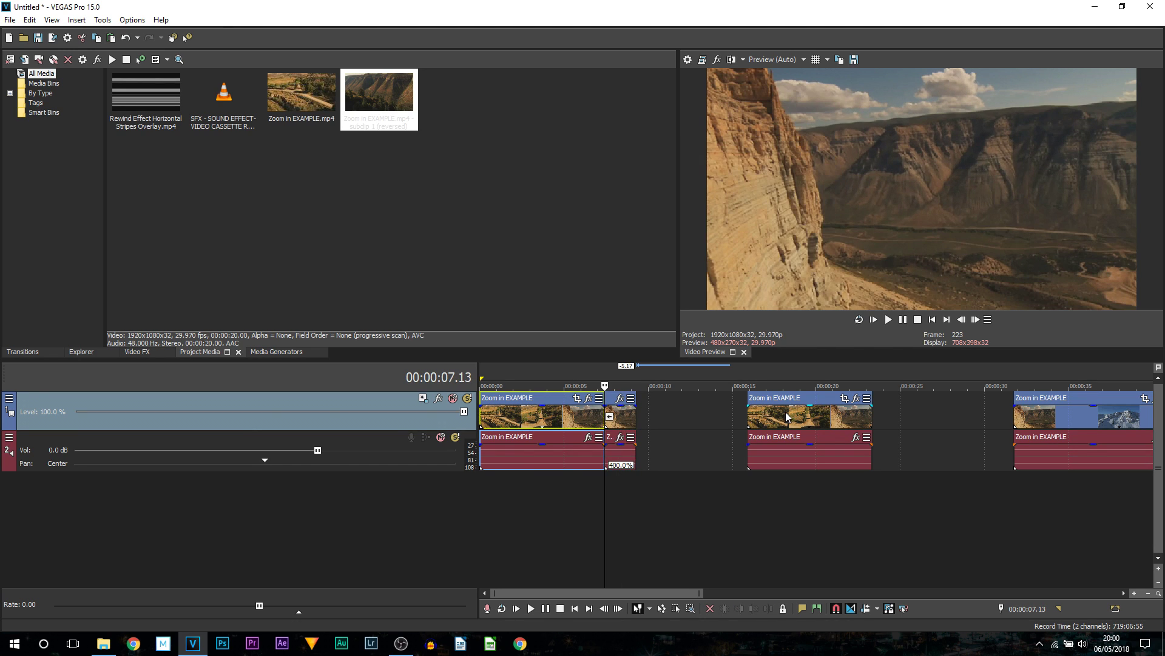
pyautogui.moveTo(789, 418); pyautogui.dragTo(678, 421)
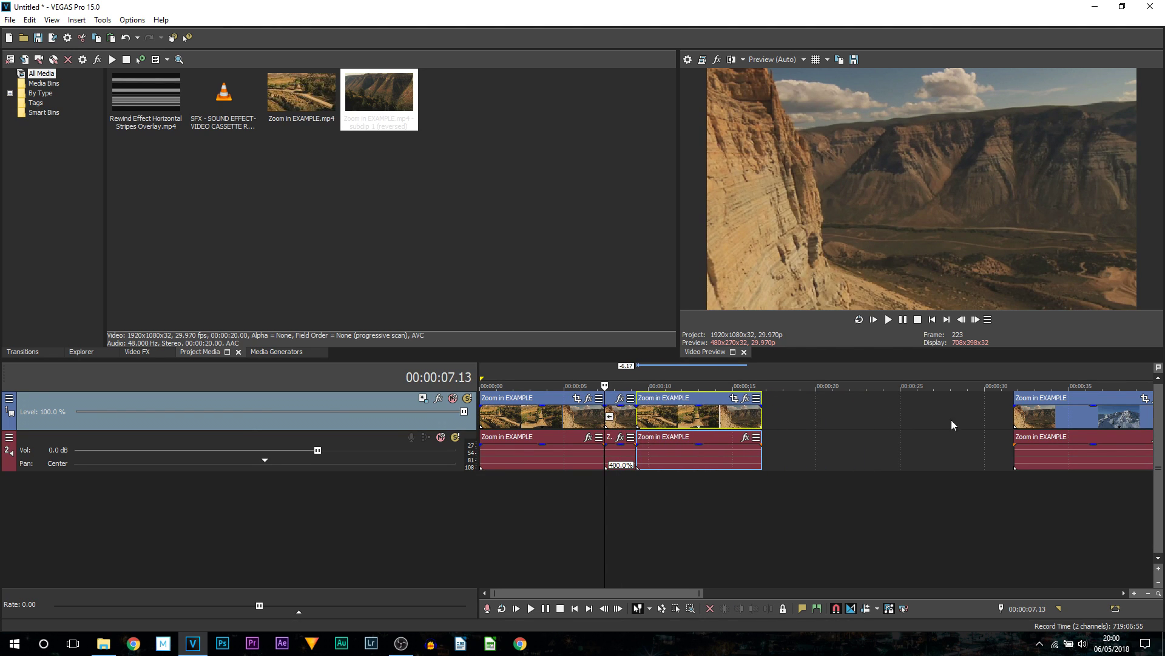
pyautogui.moveTo(1039, 425); pyautogui.dragTo(788, 428)
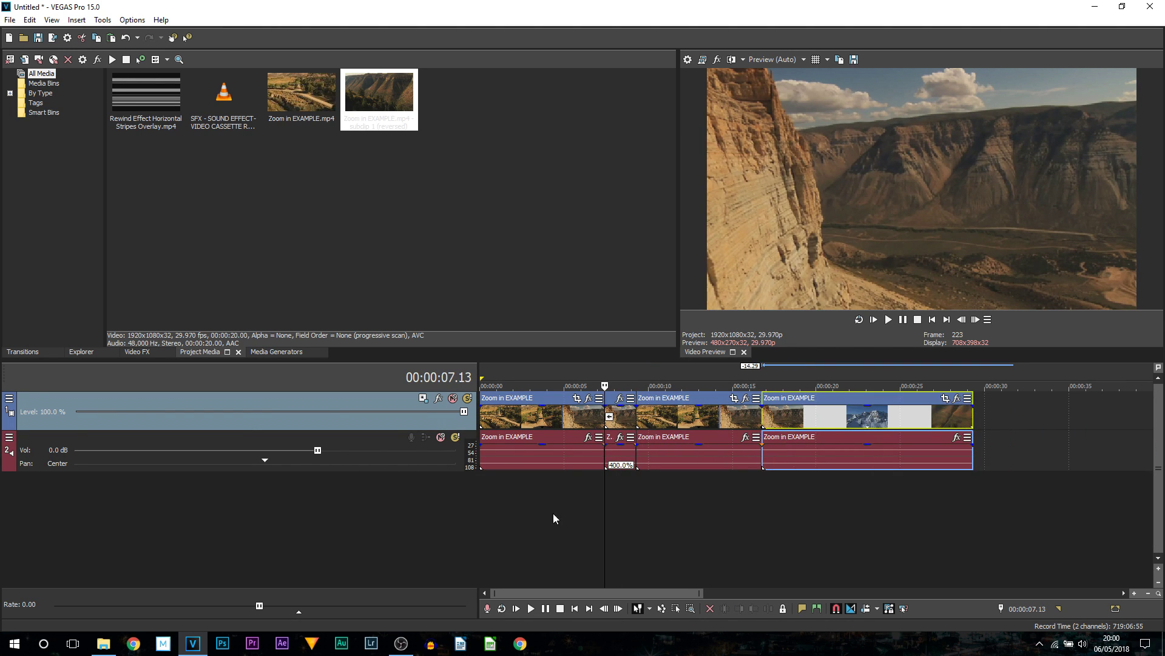
# - Play the sequence from the start to review the first rewind, pausing in the last clip
pyautogui.click(493, 504)
pyautogui.click(483, 475)
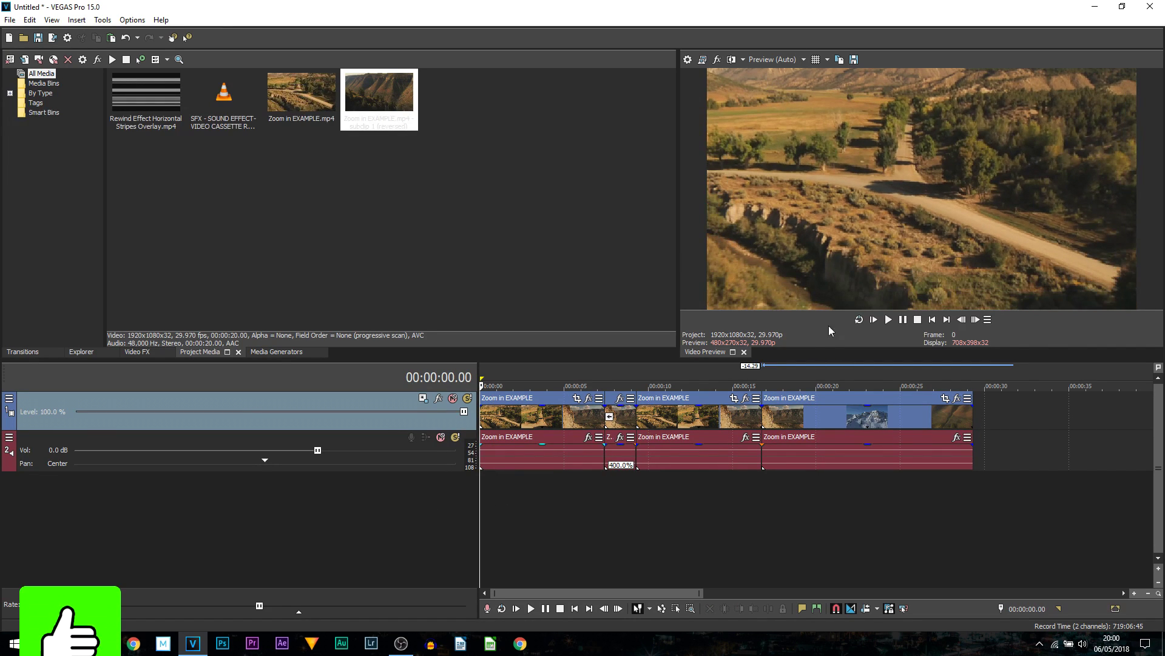
pyautogui.press('space')
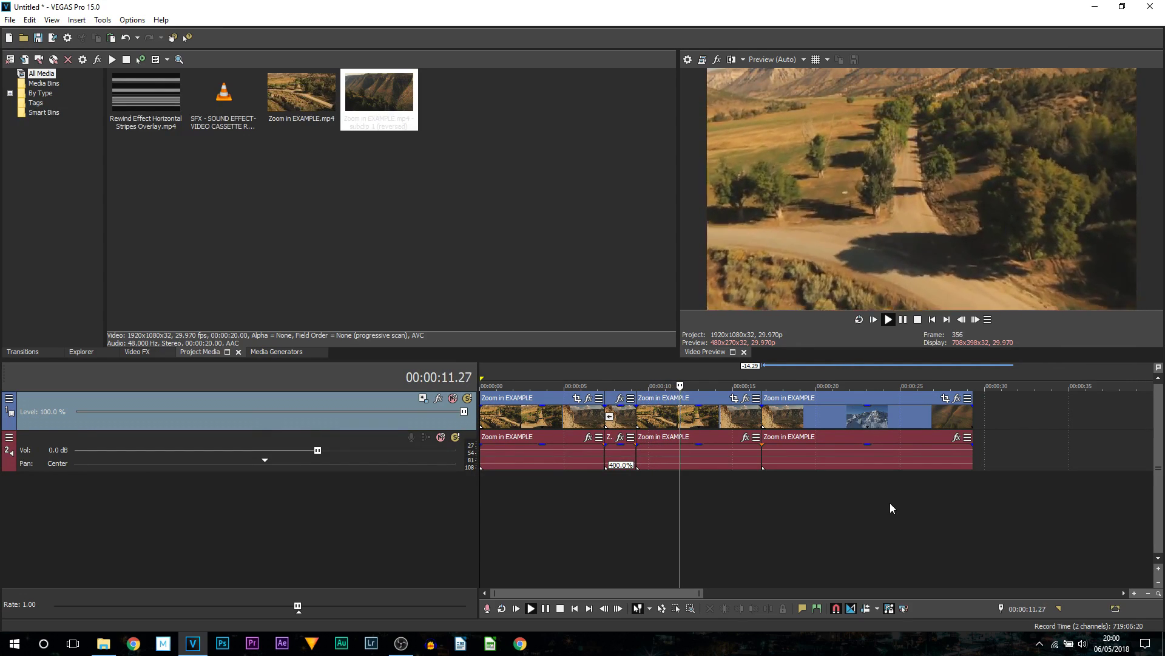
pyautogui.click(903, 321)
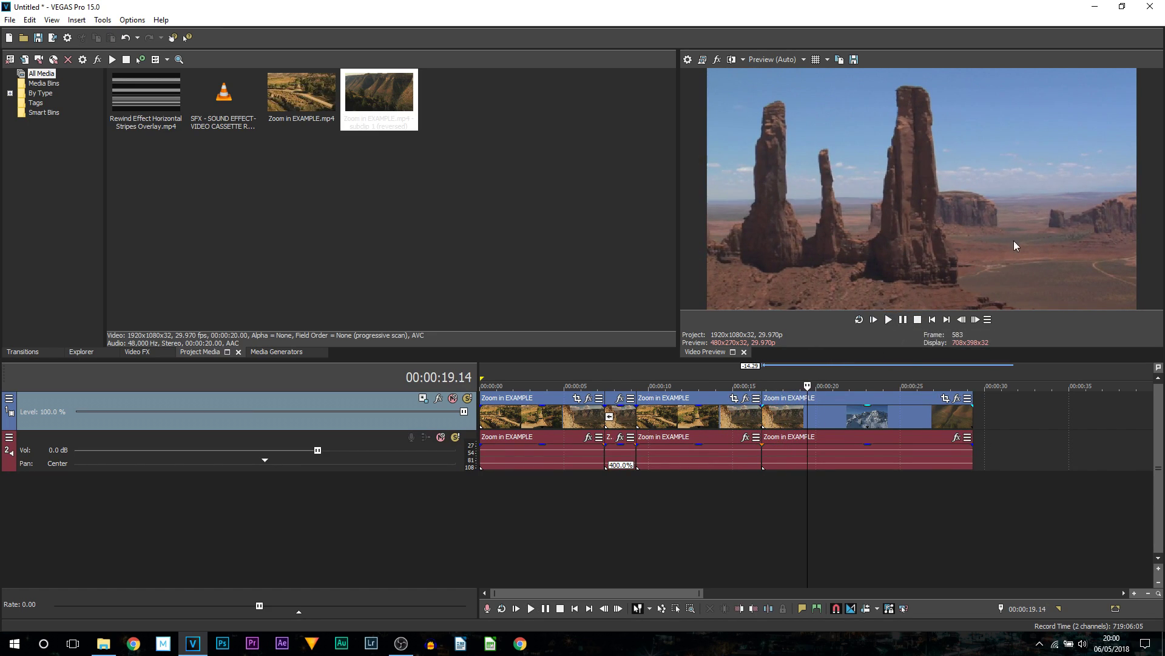
# - Split the last clip at 00:00:20.21 and move the remainder about 10 seconds along the timeline
pyautogui.click(888, 319)
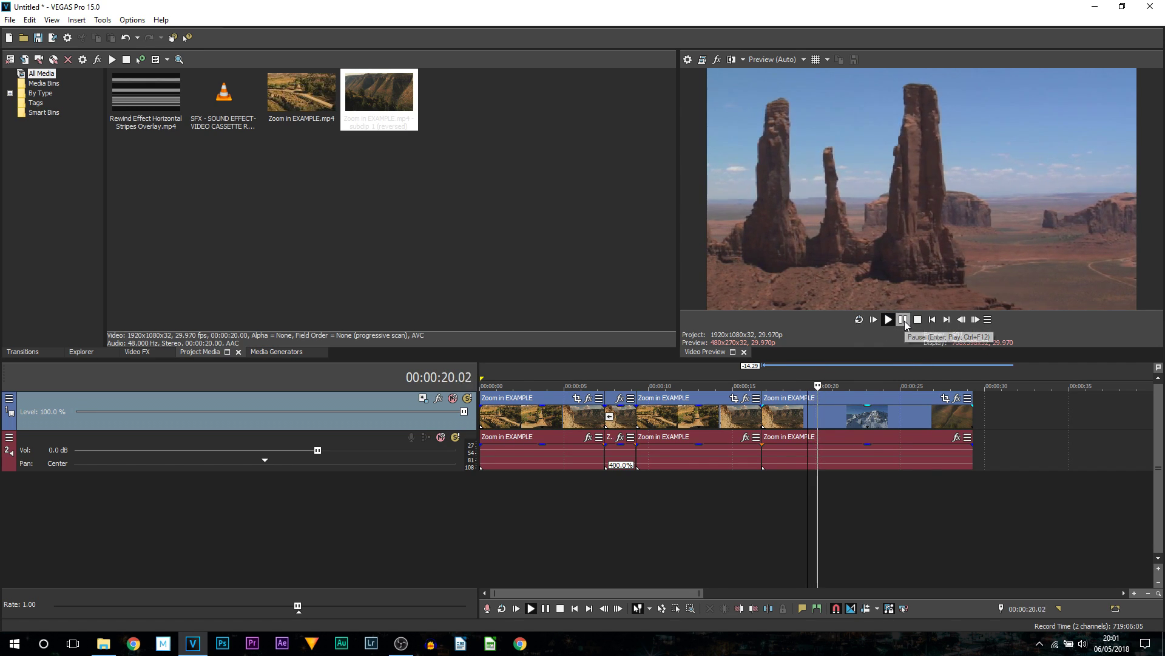
pyautogui.click(828, 419)
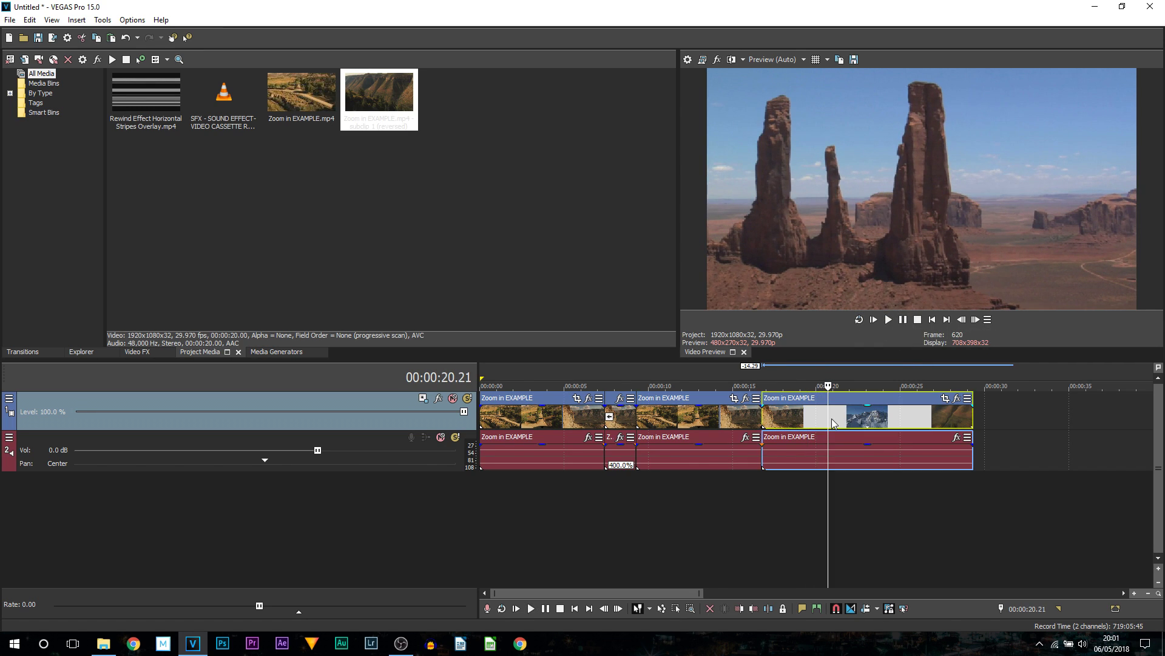
pyautogui.press('s')
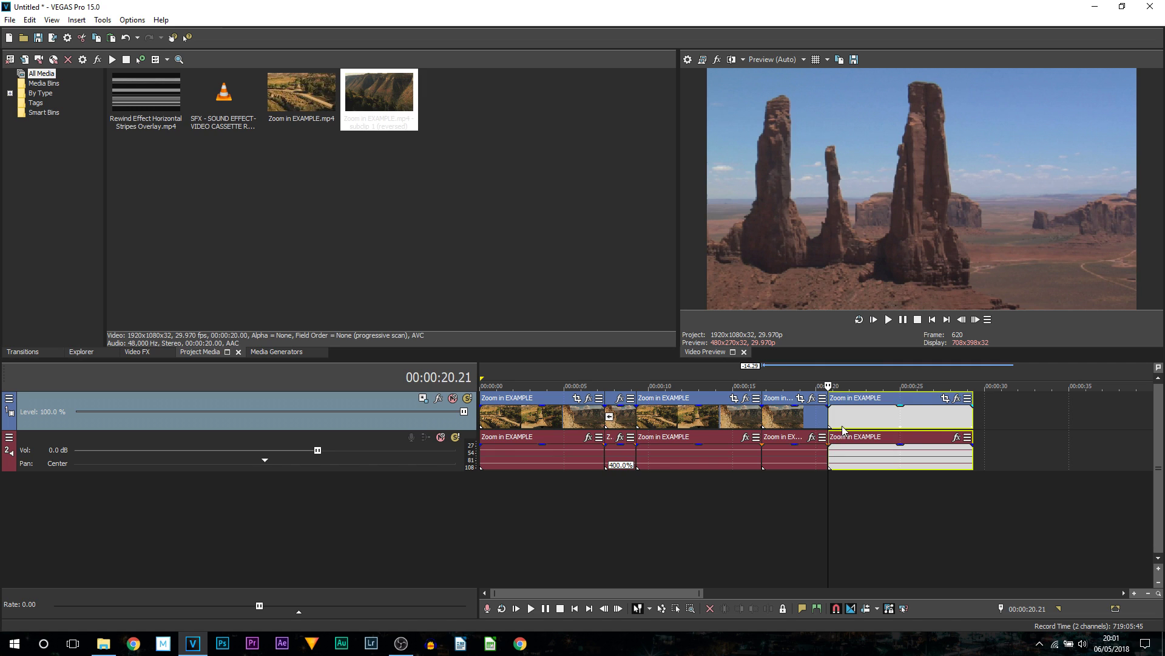
pyautogui.moveTo(838, 423); pyautogui.dragTo(1015, 423)
# - Copy the short segment ending at 00:00:20.21 and paste two copies end to end after it
pyautogui.click(775, 420)
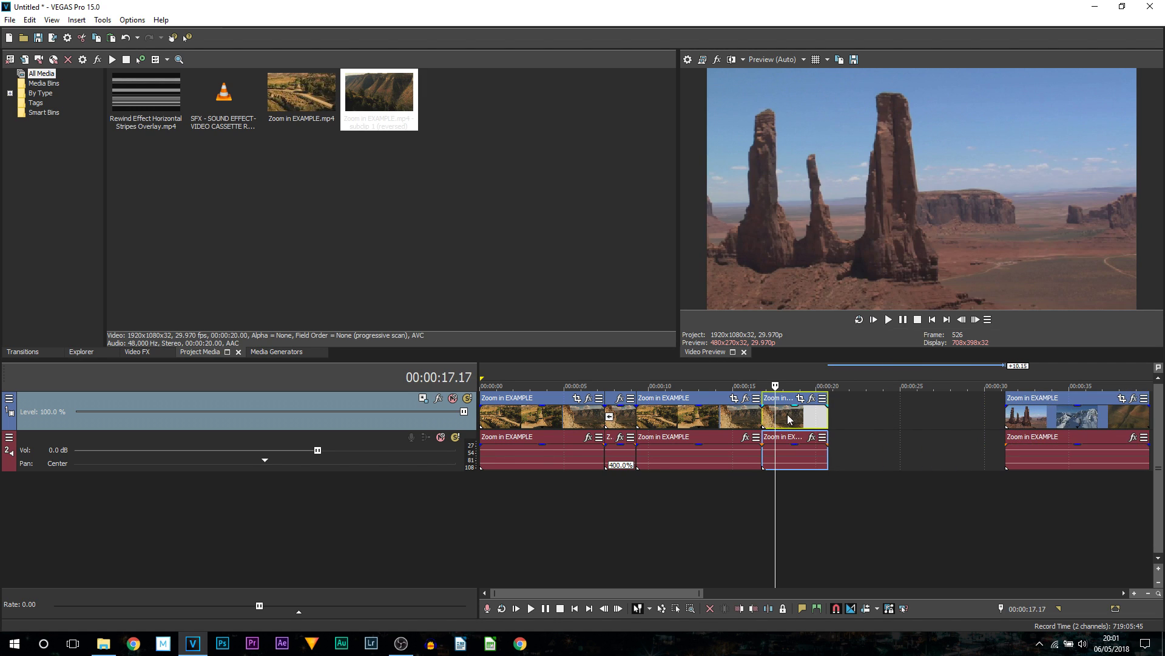
pyautogui.click(829, 417)
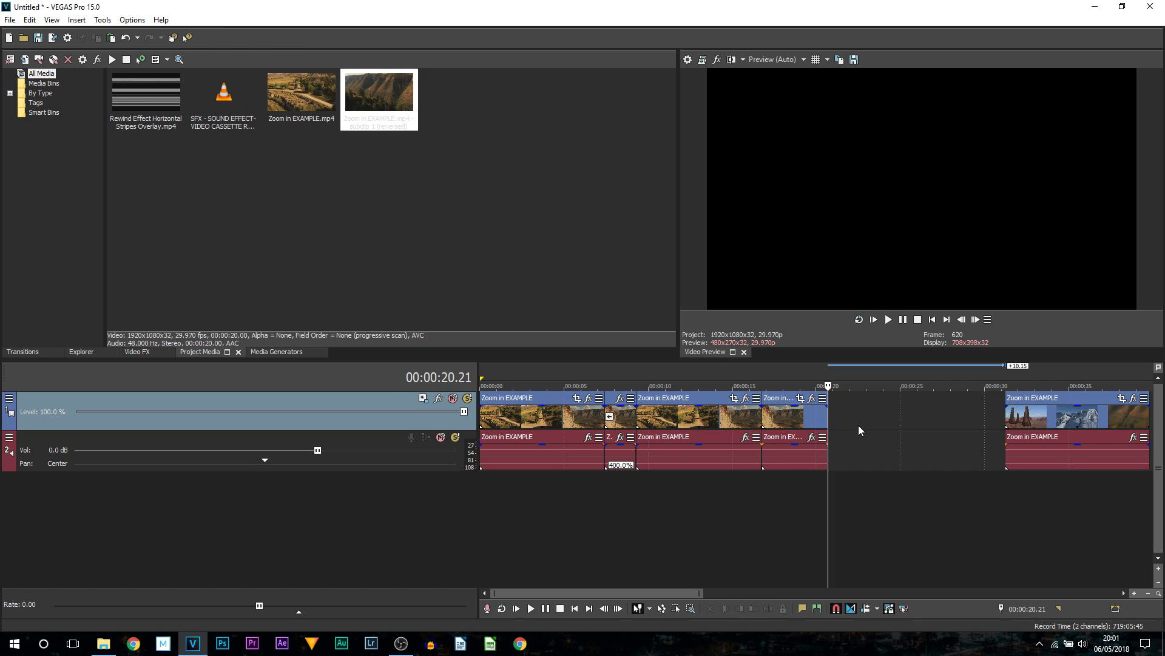
pyautogui.hotkey('ctrl', 'v')
pyautogui.hotkey('ctrl', 'v')
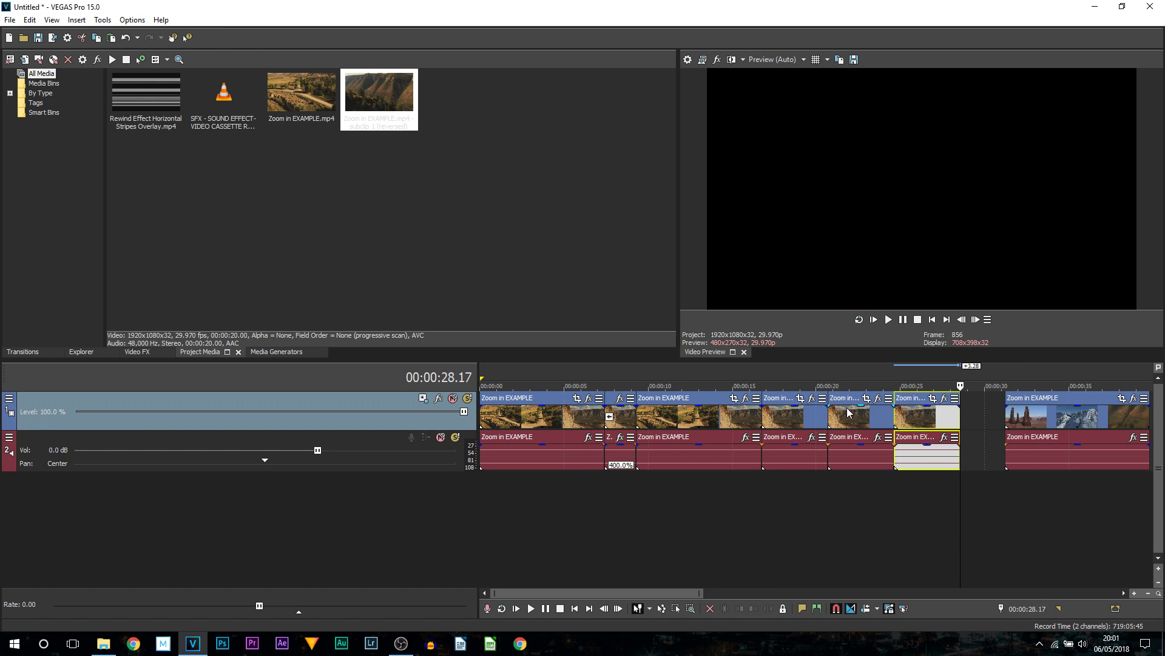
# - Reverse the first pasted copy of the short segment and time-compress it to about one second
pyautogui.click(848, 412)
pyautogui.rightClick(859, 419)
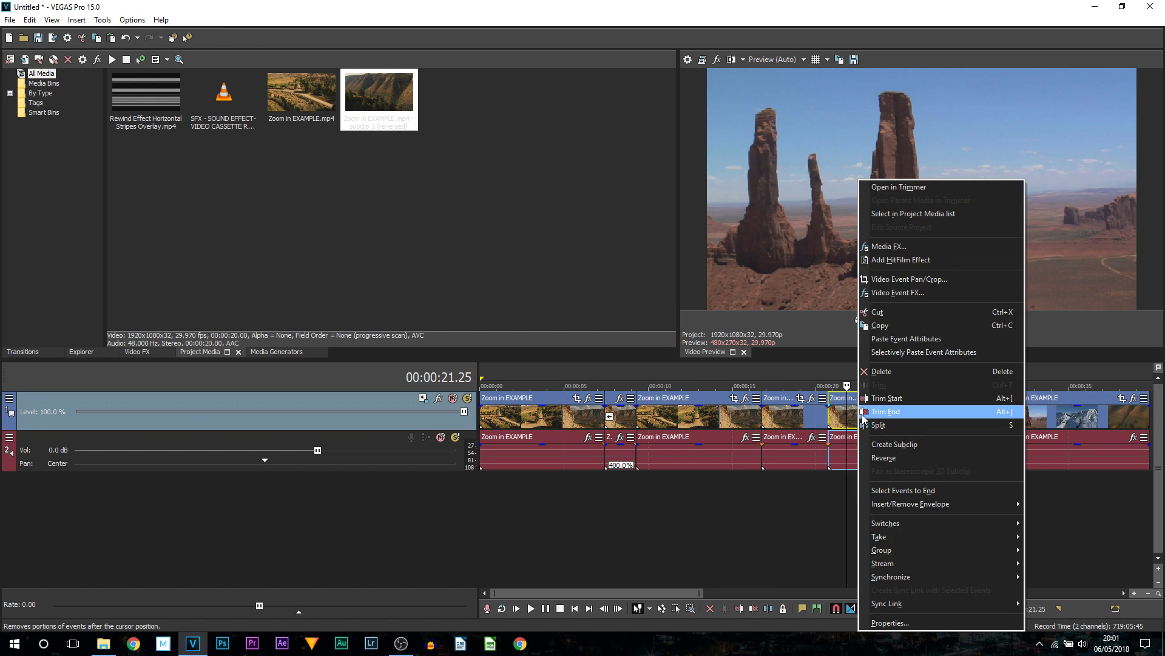
pyautogui.click(902, 472)
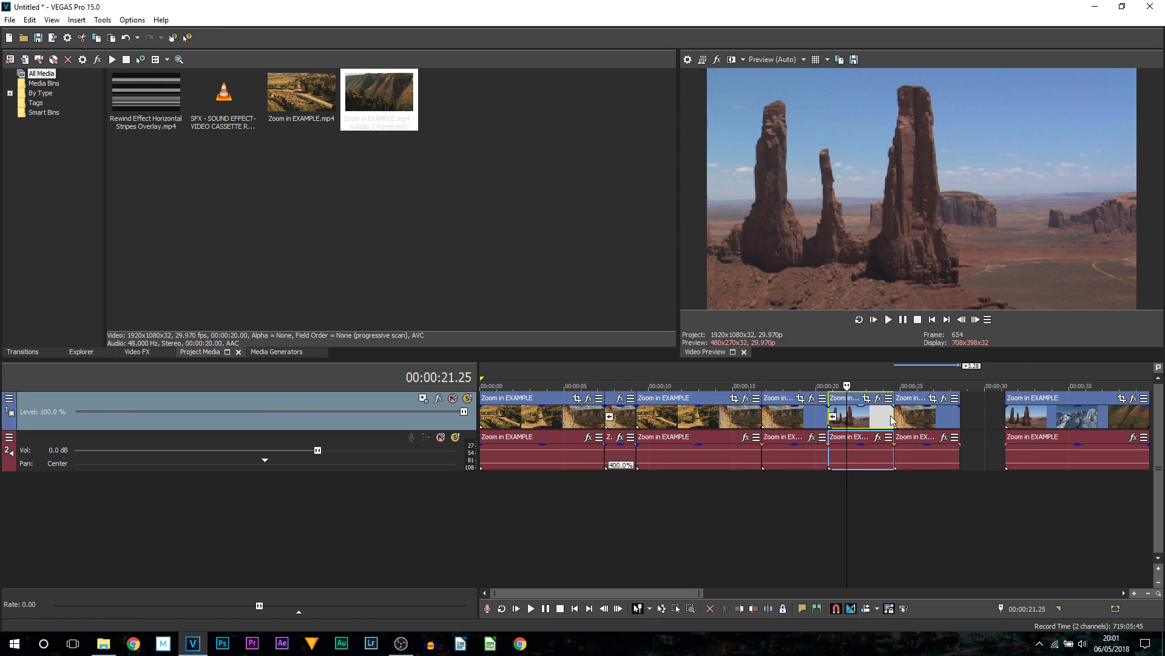
pyautogui.moveTo(890, 415); pyautogui.dragTo(822, 416)
pyautogui.click(818, 419)
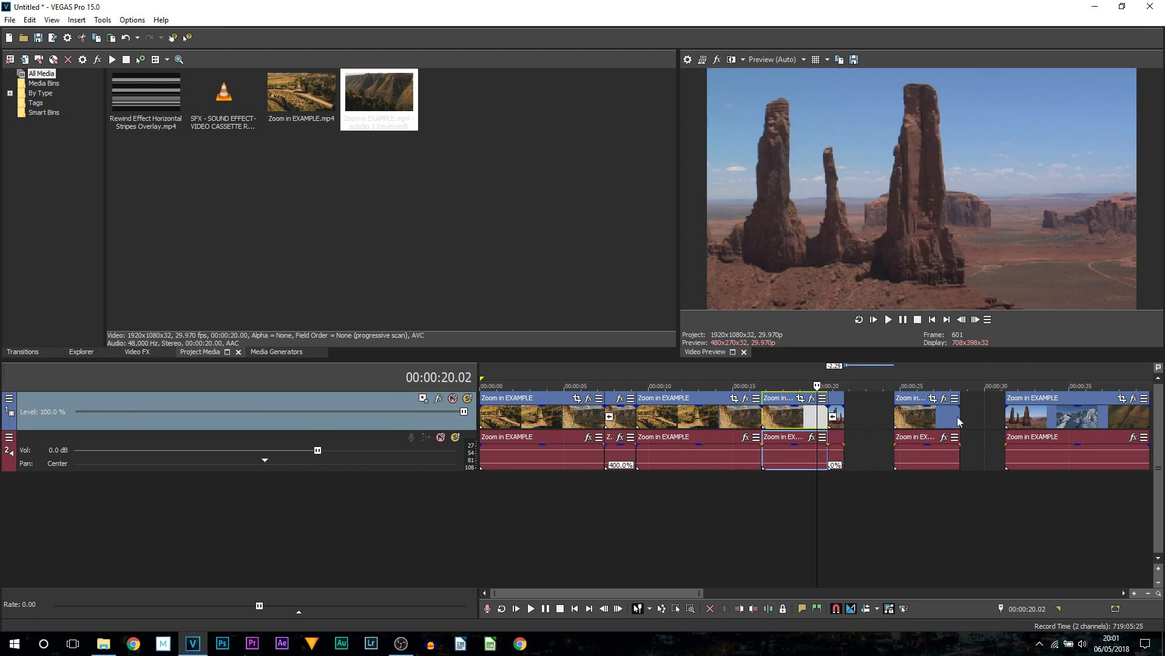
# - Close the gaps by moving the last two clips up against the second reversed clip, and play back that rewind
pyautogui.moveTo(936, 420); pyautogui.dragTo(885, 420)
pyautogui.moveTo(1046, 420); pyautogui.dragTo(957, 420)
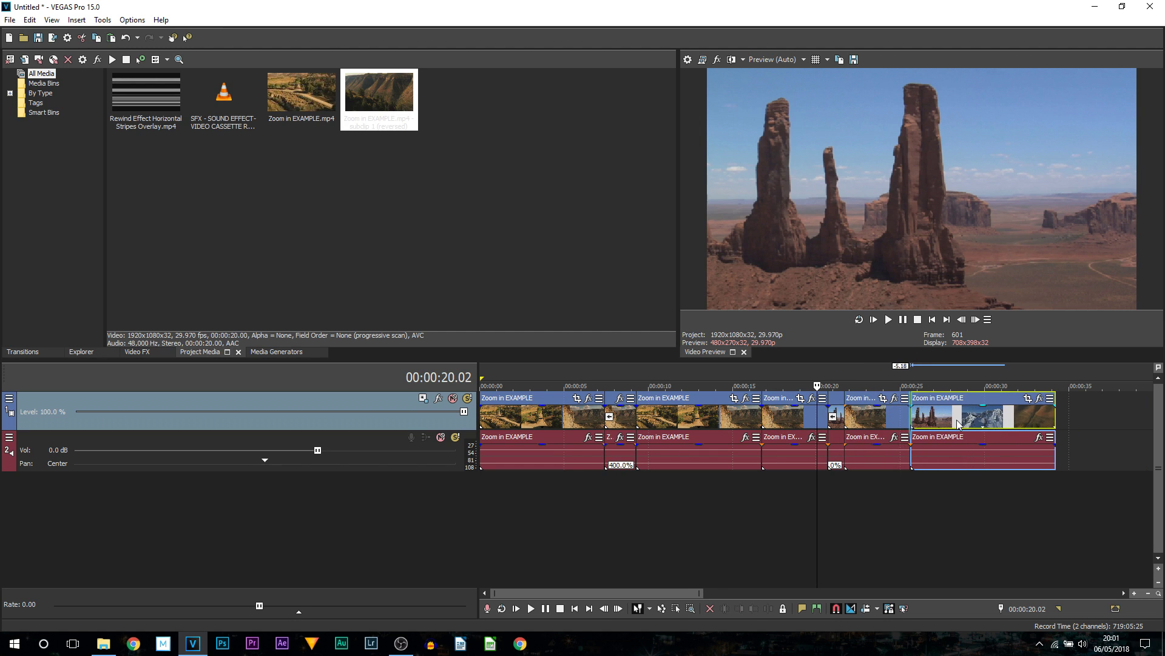
pyautogui.click(811, 491)
pyautogui.press('space')
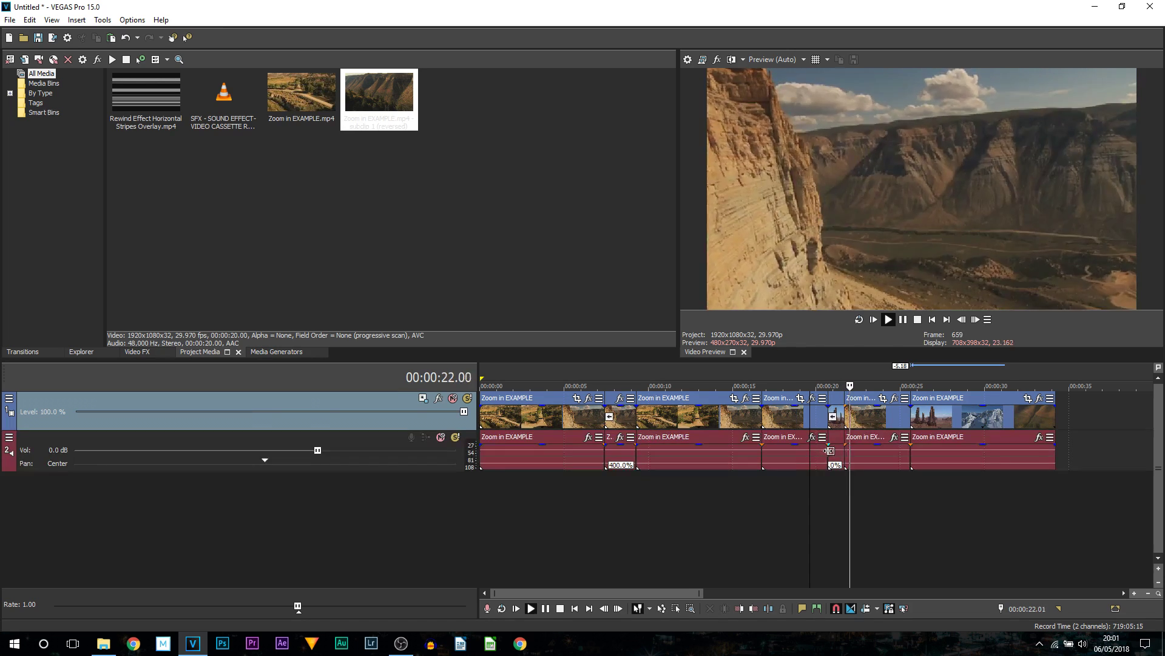
# - Stop the playback and move the playhead to 00:00:07.13, where the first reversed clip starts
pyautogui.press('space')
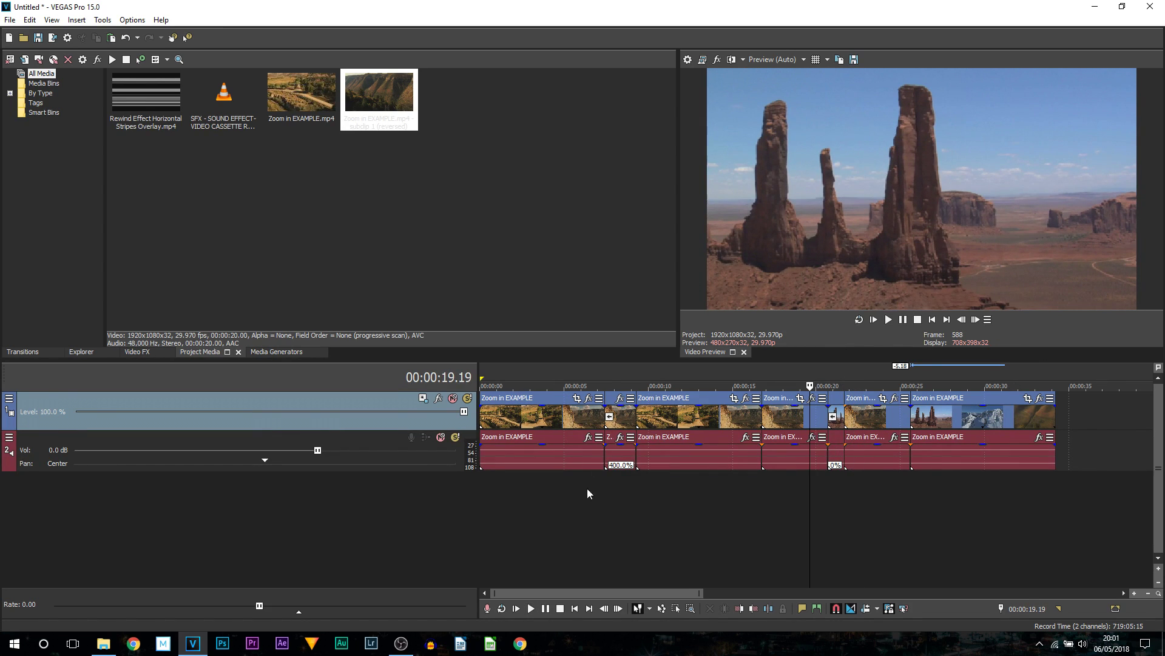
pyautogui.click(609, 508)
pyautogui.moveTo(609, 508); pyautogui.dragTo(605, 503)
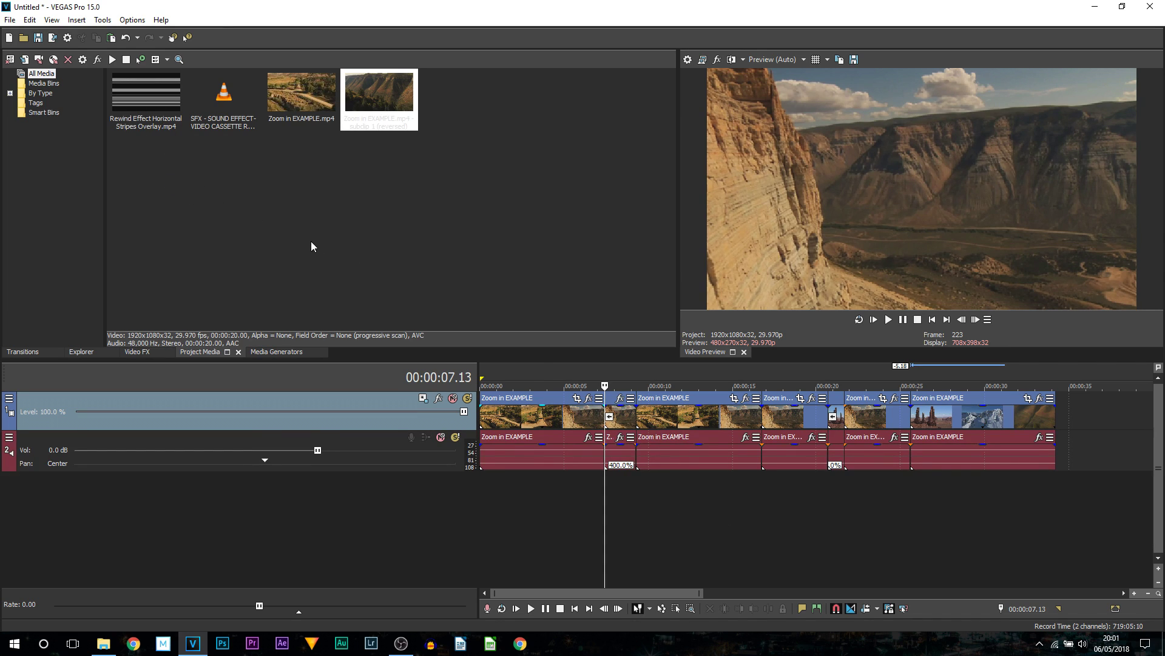
pyautogui.click(225, 130)
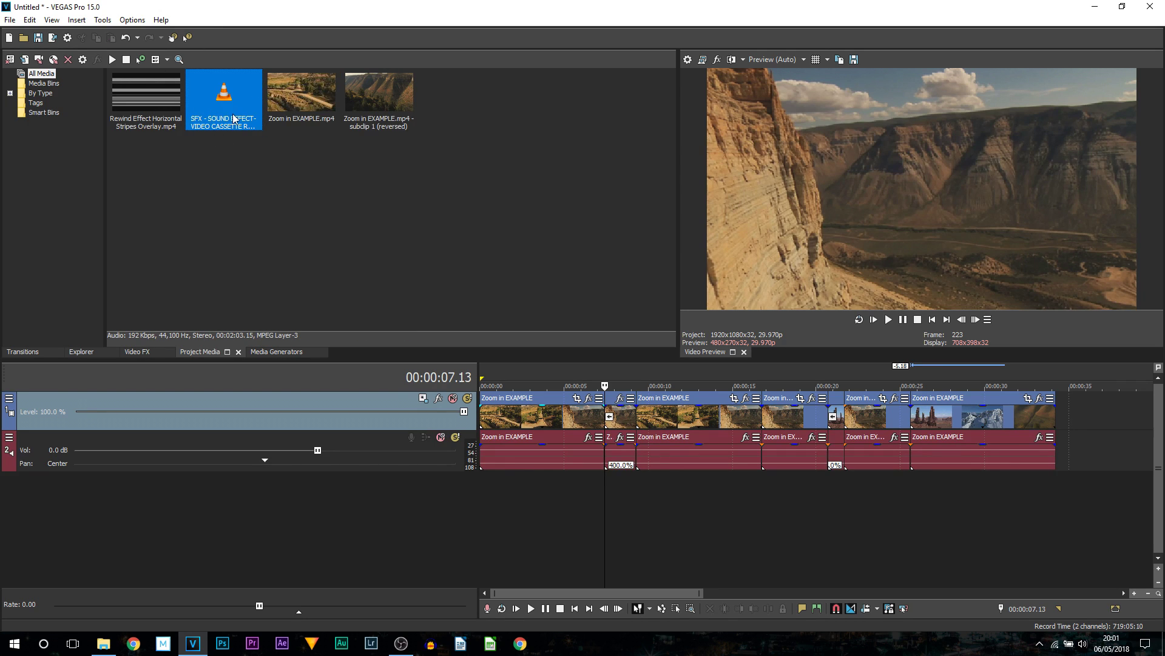
pyautogui.click(162, 121)
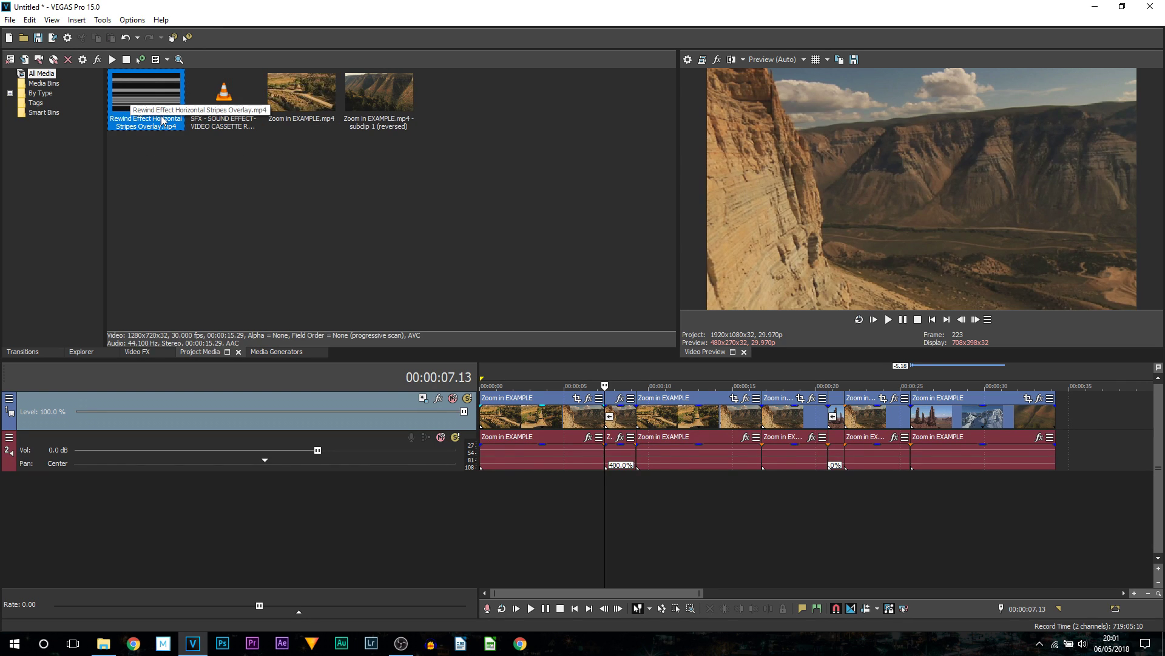
pyautogui.moveTo(145, 153); pyautogui.dragTo(248, 91)
pyautogui.click(181, 216)
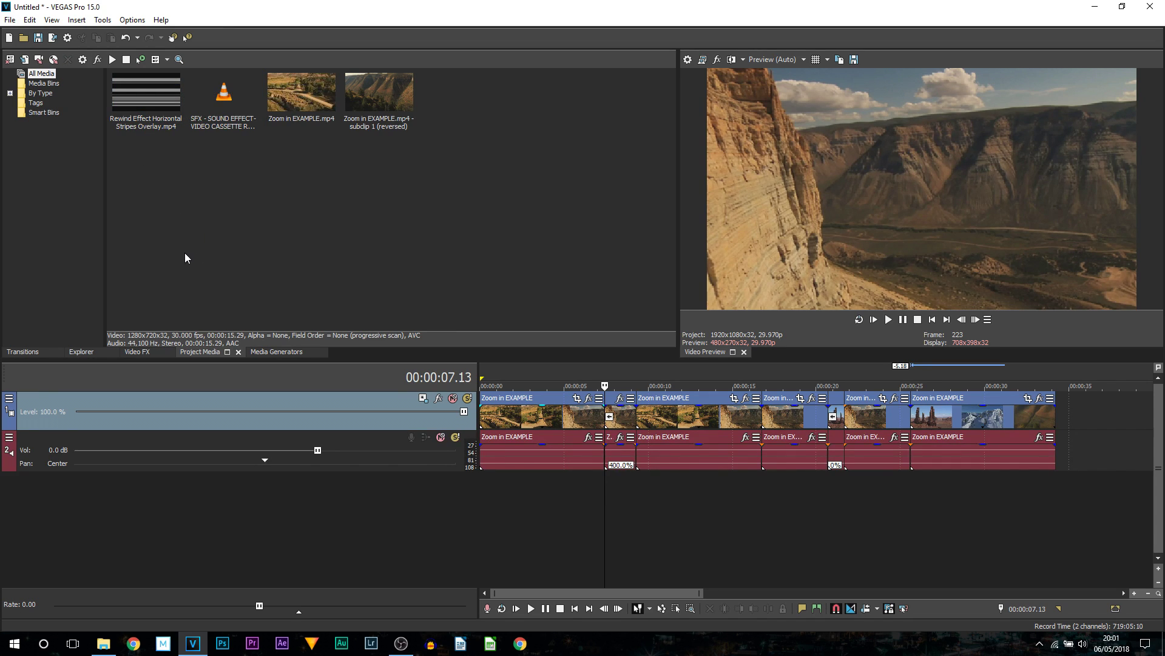
# - Add Rewind Effect Horizontal Stripes Overlay.mp4 on new tracks above the first reversed clip and split it at 00:00:07.13
pyautogui.click(146, 96)
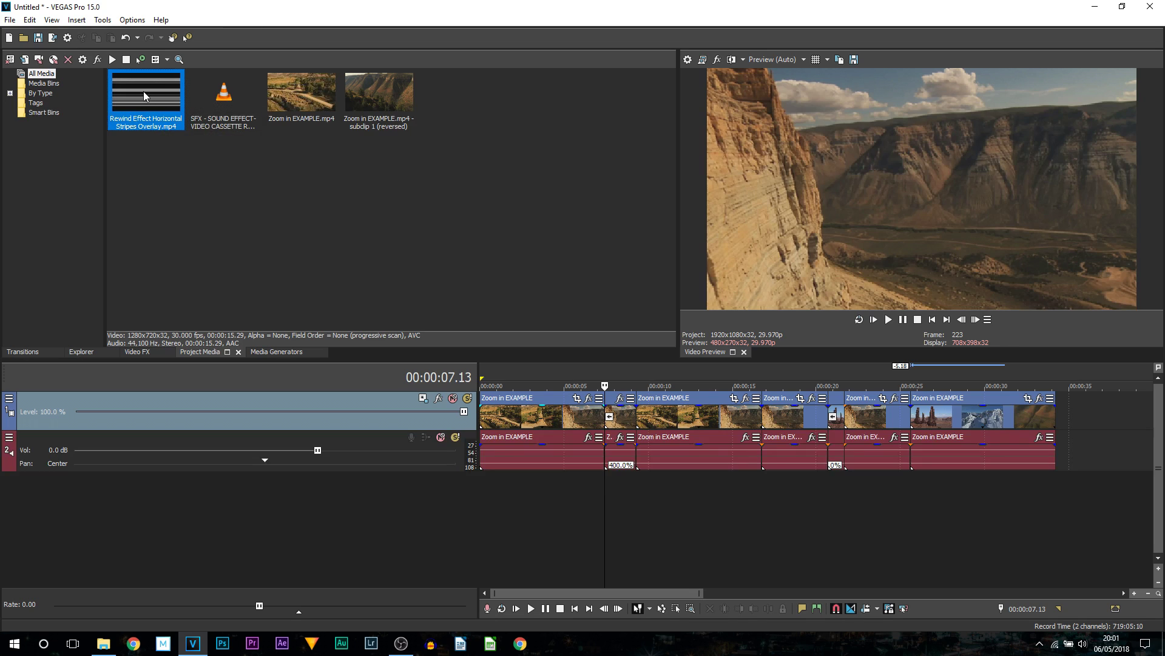
pyautogui.moveTo(303, 238); pyautogui.dragTo(642, 429)
pyautogui.click(612, 418)
pyautogui.click(610, 415)
pyautogui.click(603, 413)
pyautogui.press('s')
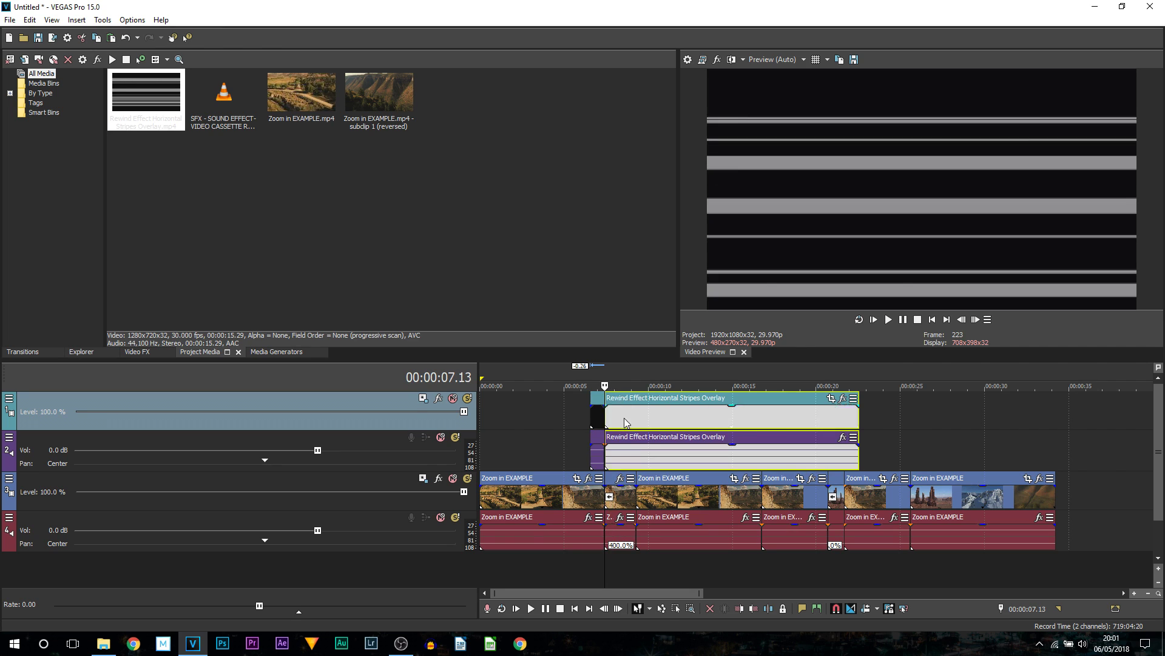
# - Trim the stripes overlay at both ends so it spans exactly the first reversed clip
pyautogui.click(636, 417)
pyautogui.press('s')
pyautogui.click(674, 418)
pyautogui.press('Delete')
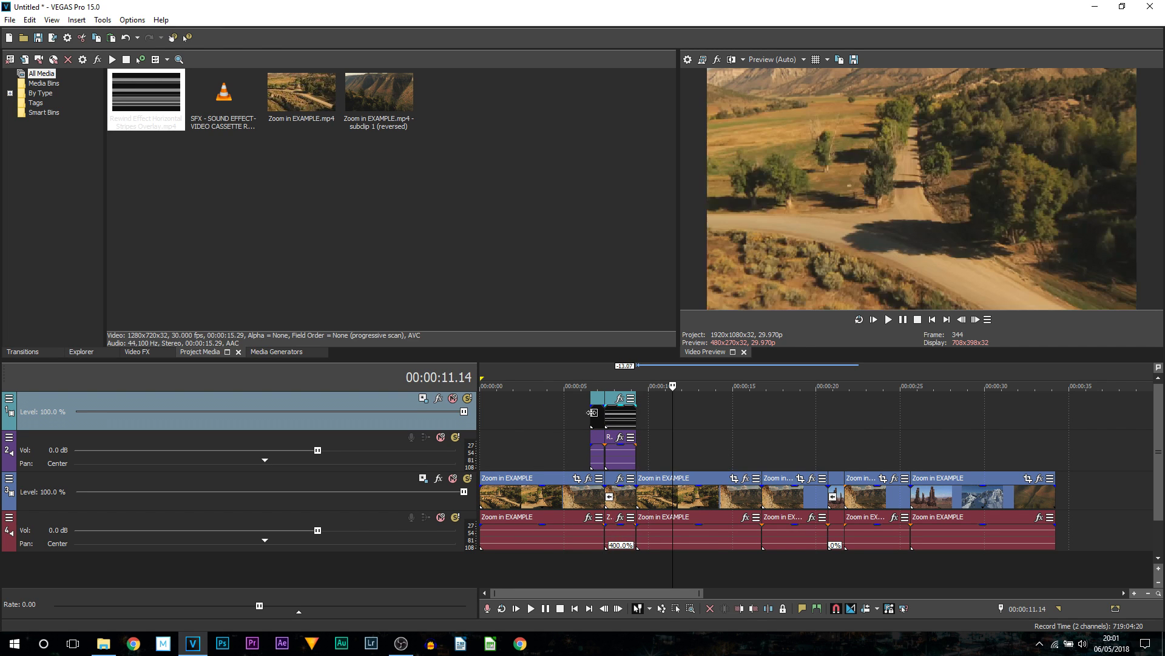
pyautogui.moveTo(591, 418); pyautogui.dragTo(606, 420)
pyautogui.click(607, 421)
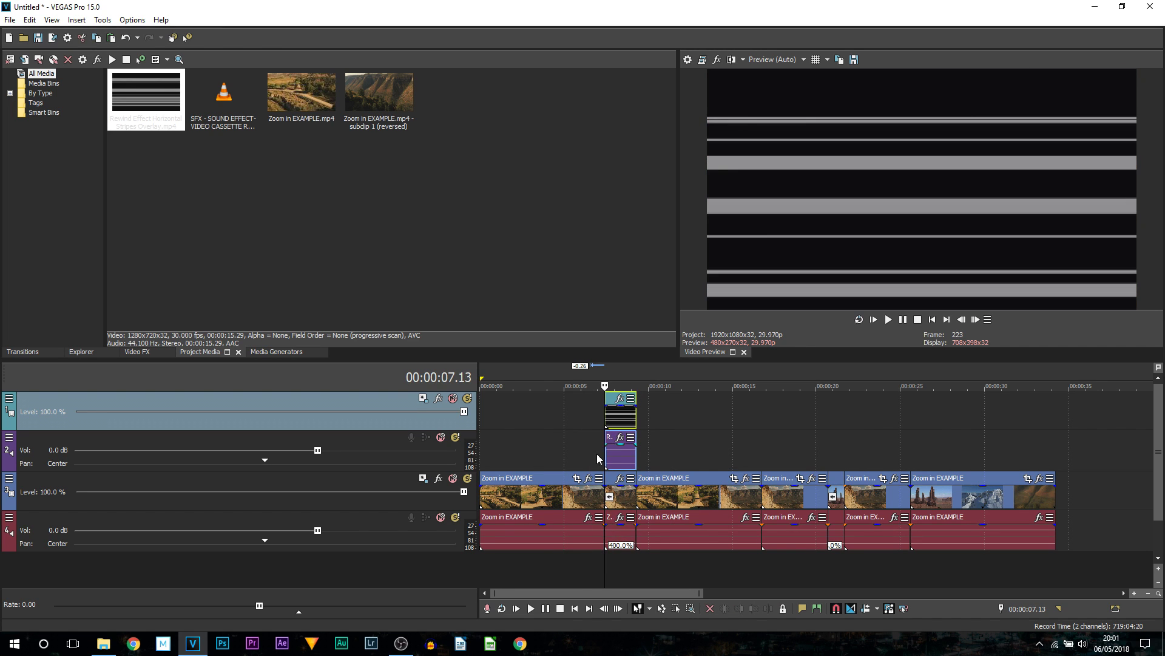
# - Delete the stripes overlay's audio track and briefly play the timeline
pyautogui.rightClick(354, 441)
pyautogui.click(474, 235)
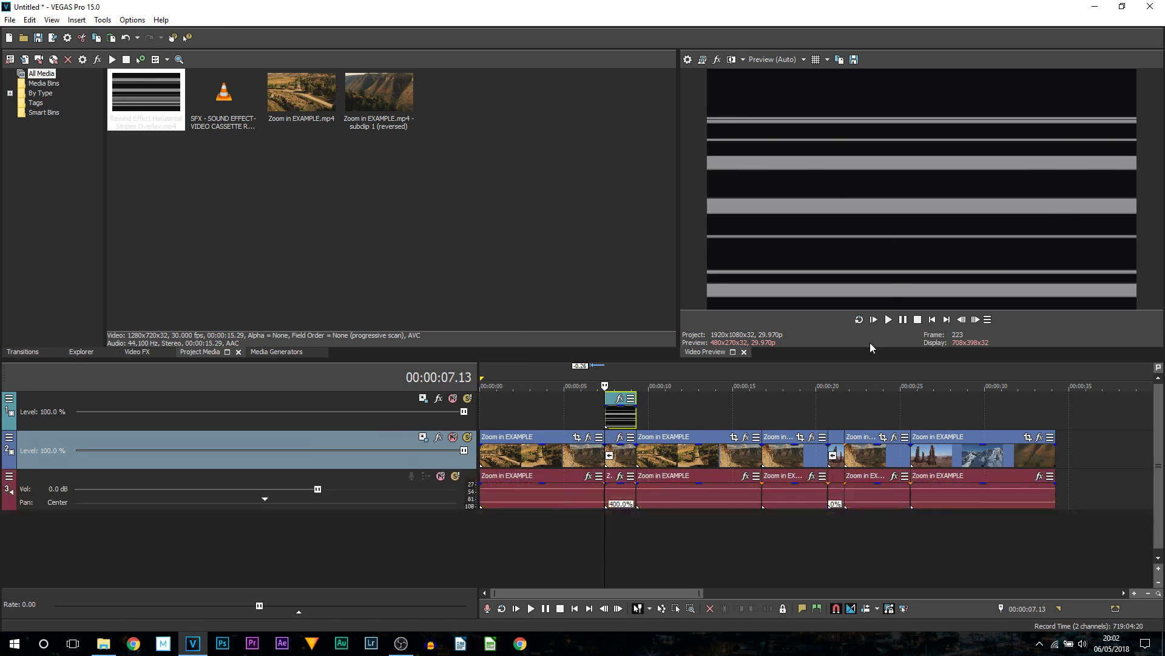
pyautogui.press('space')
pyautogui.press('space')
# - Apply the Mask Generator video effect with its default preset to the stripes overlay above the first reversed clip
pyautogui.click(135, 352)
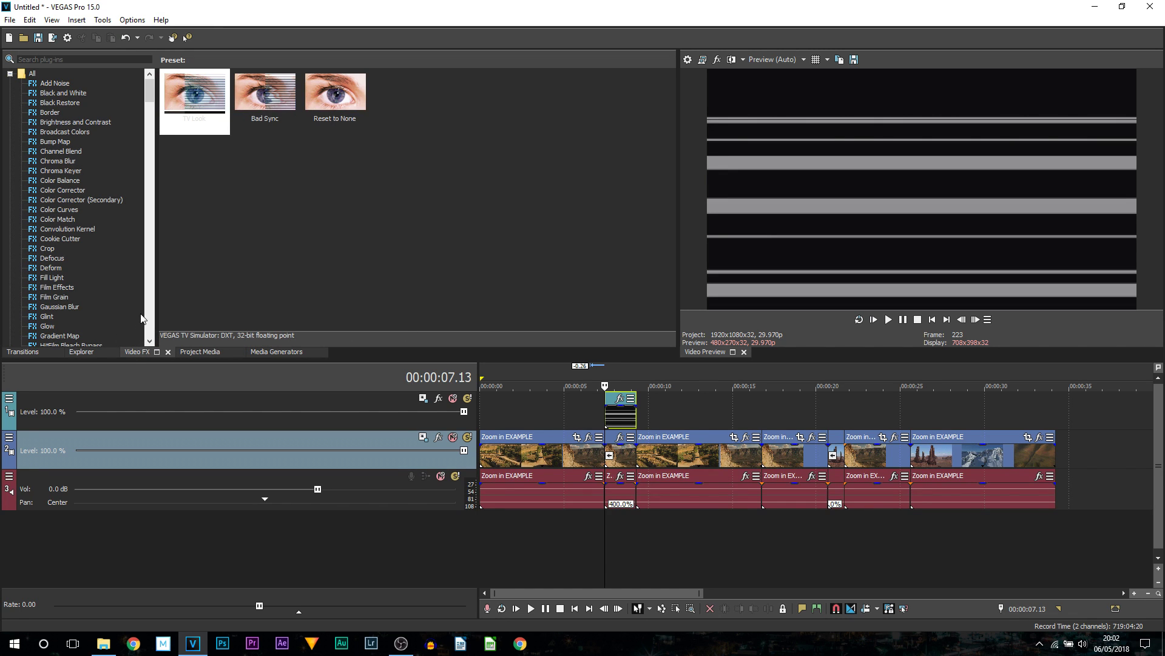
pyautogui.moveTo(151, 96); pyautogui.dragTo(151, 108)
pyautogui.click(85, 317)
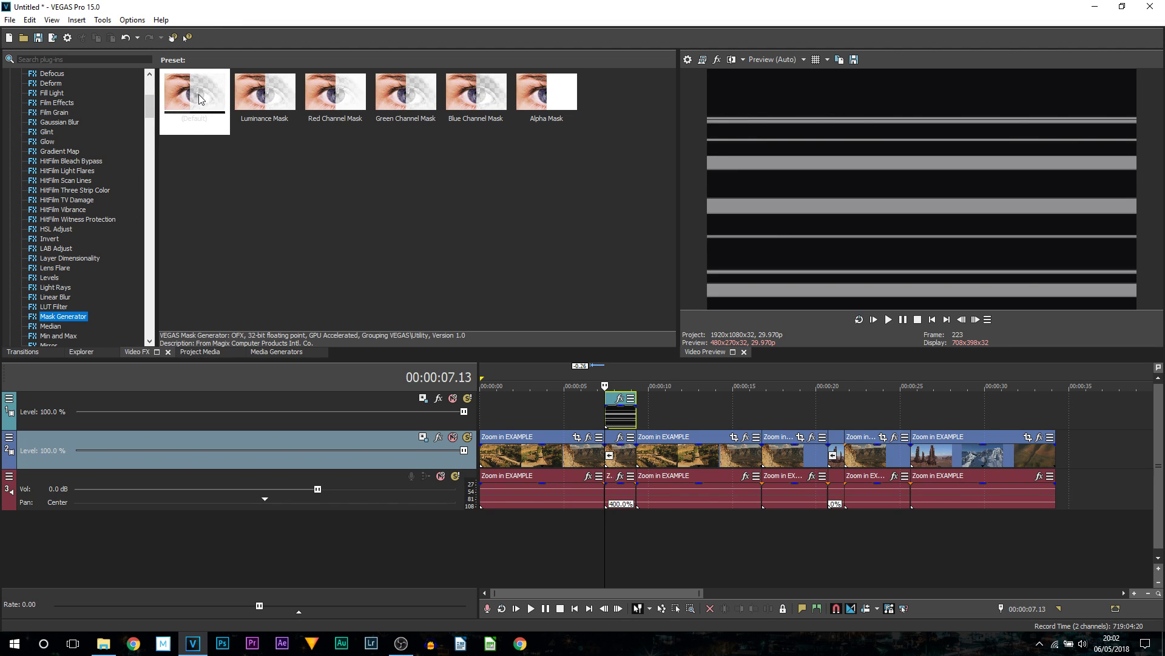
pyautogui.moveTo(200, 99); pyautogui.dragTo(568, 346)
pyautogui.moveTo(622, 425); pyautogui.dragTo(627, 403)
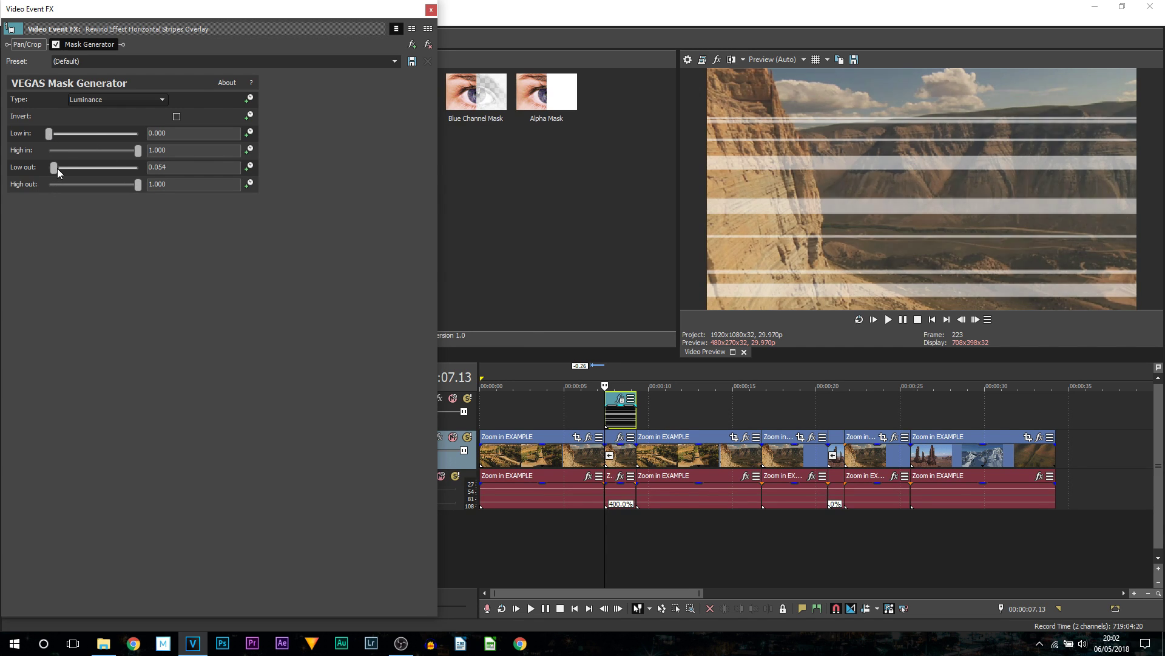
# - Set the Mask Generator's Low in to 0.136, High in to 0.680 and Low out to 0.054, and close its settings
pyautogui.moveTo(58, 173); pyautogui.dragTo(55, 138)
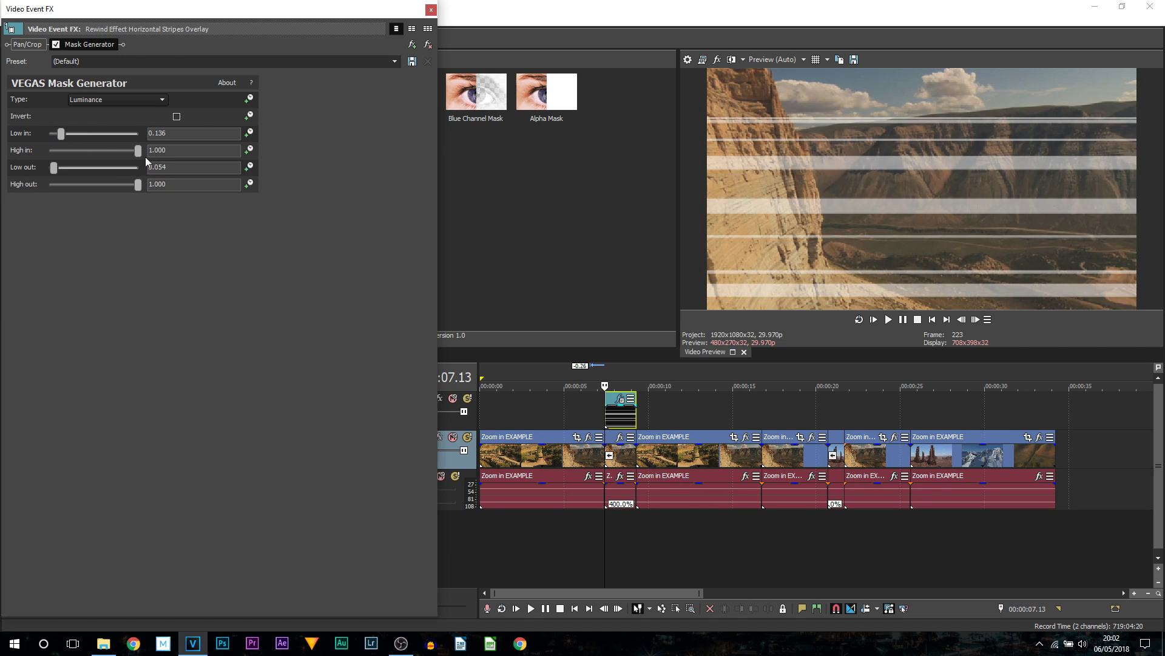
pyautogui.moveTo(133, 154)
pyautogui.mouseDown()
pyautogui.moveTo(99, 157)
pyautogui.moveTo(113, 159)
pyautogui.mouseUp()
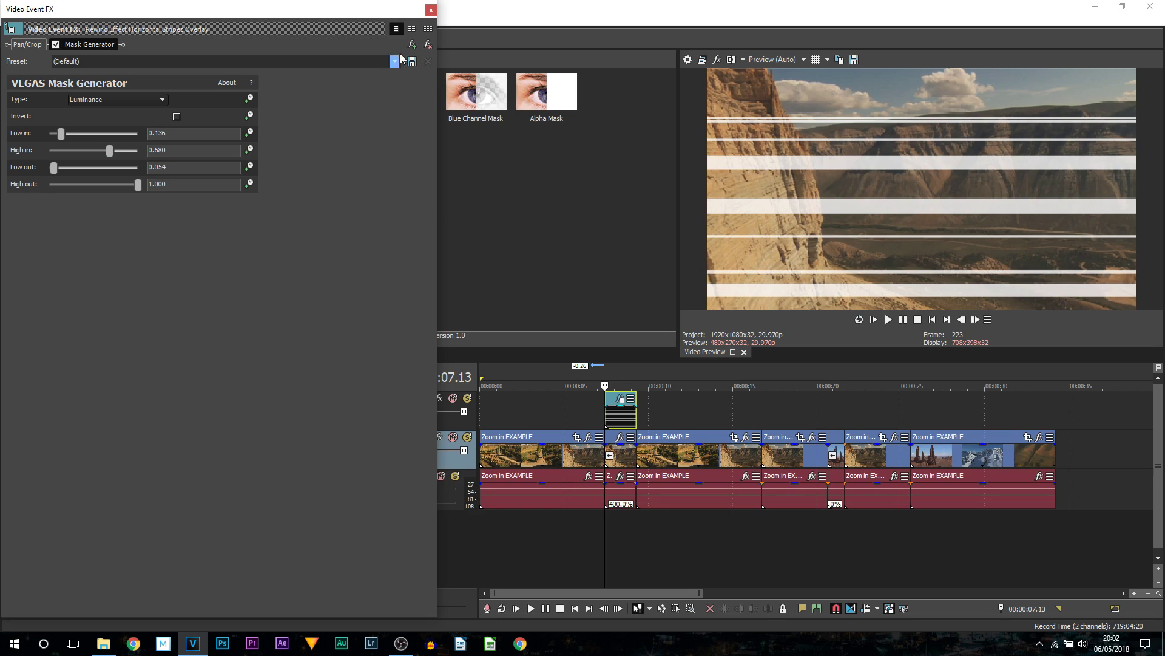
pyautogui.click(430, 10)
# - Copy the masked stripes overlay to 00:00:20.21 above the second reversed clip and trim it to that clip's length
pyautogui.click(610, 423)
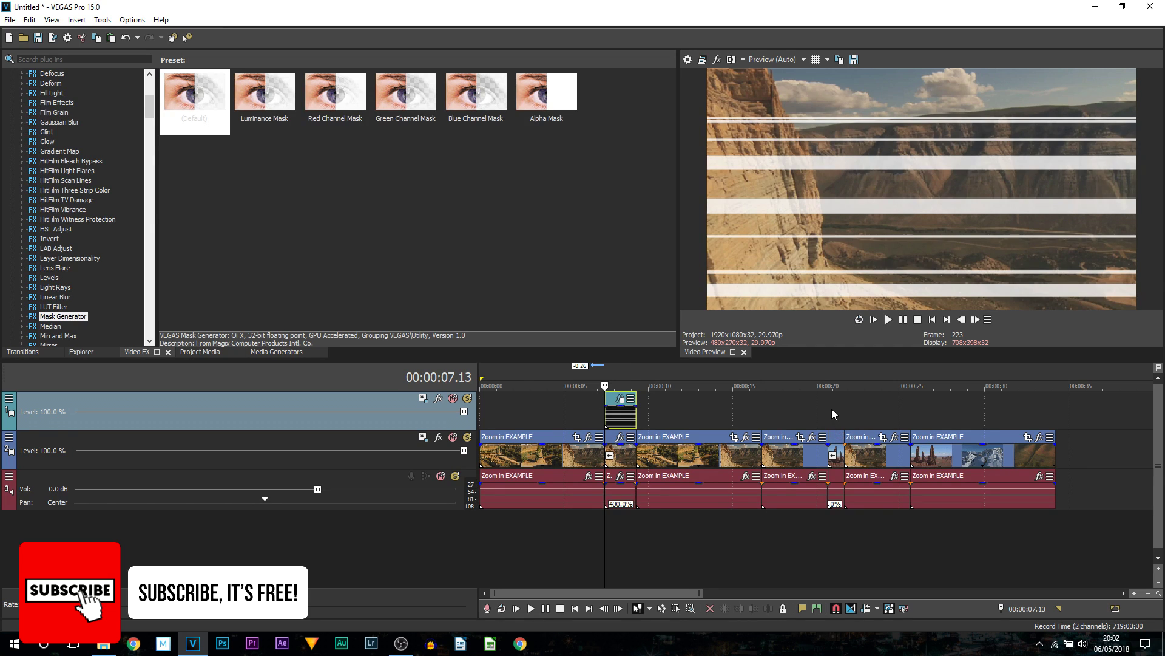
pyautogui.click(831, 410)
pyautogui.hotkey('ctrl', 'v')
pyautogui.scroll(5, 834, 421)
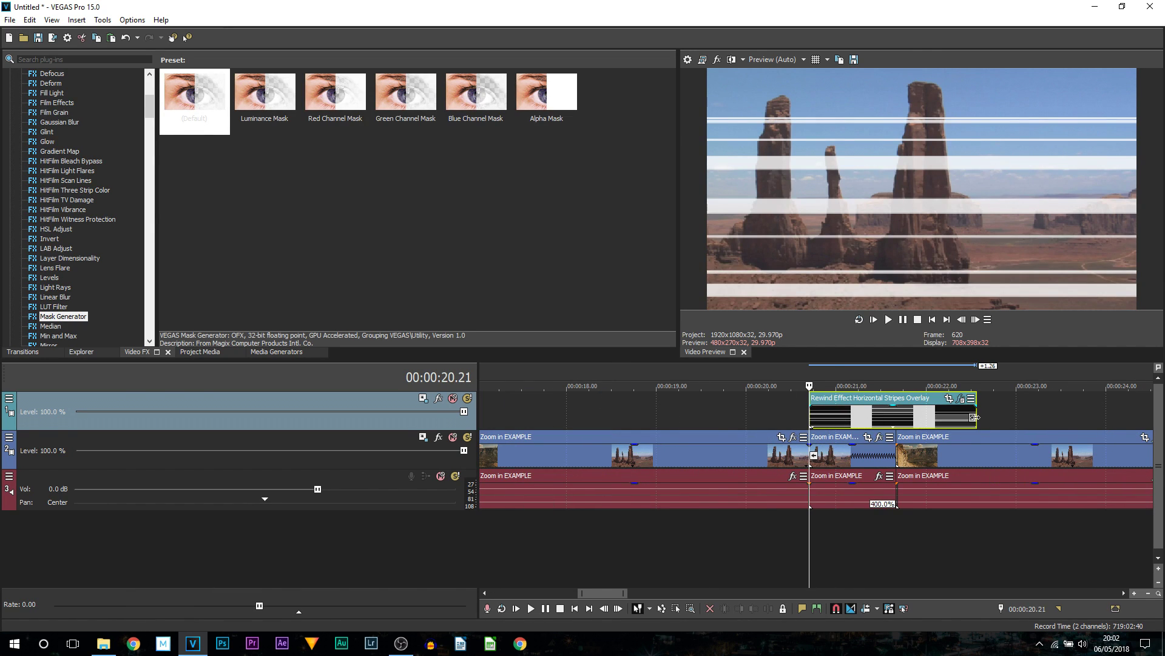
pyautogui.moveTo(974, 417); pyautogui.dragTo(896, 417)
pyautogui.click(888, 457)
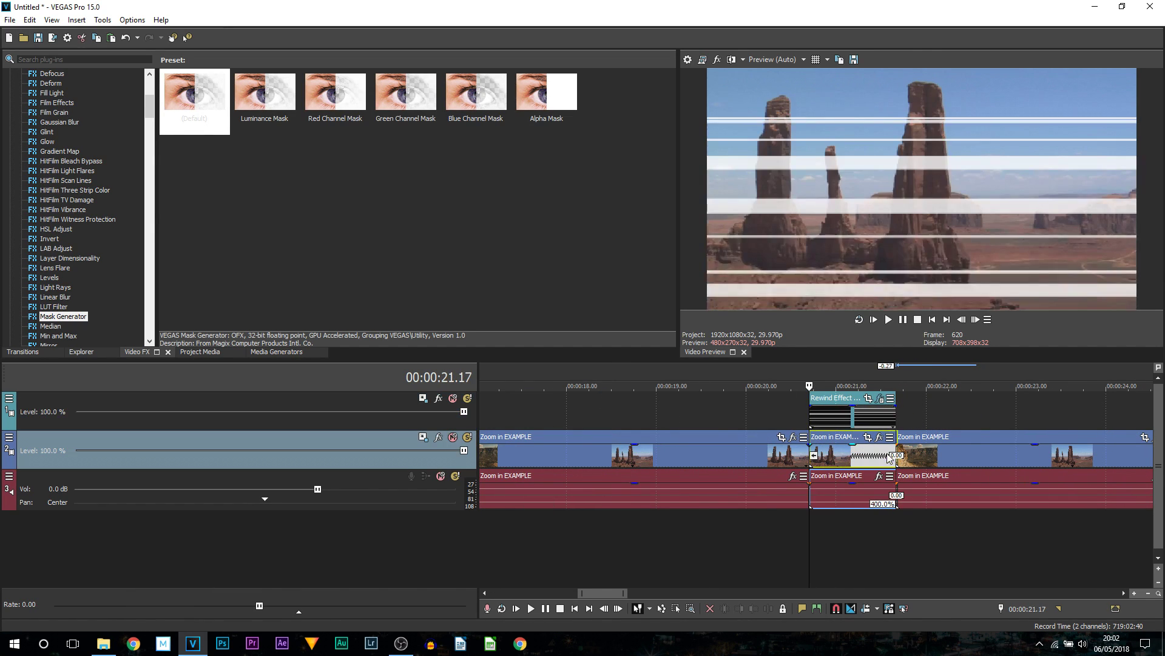
# - Play back both rewind segments to check the stripes overlay
pyautogui.scroll(-5, 888, 457)
pyautogui.click(538, 413)
pyautogui.click(528, 414)
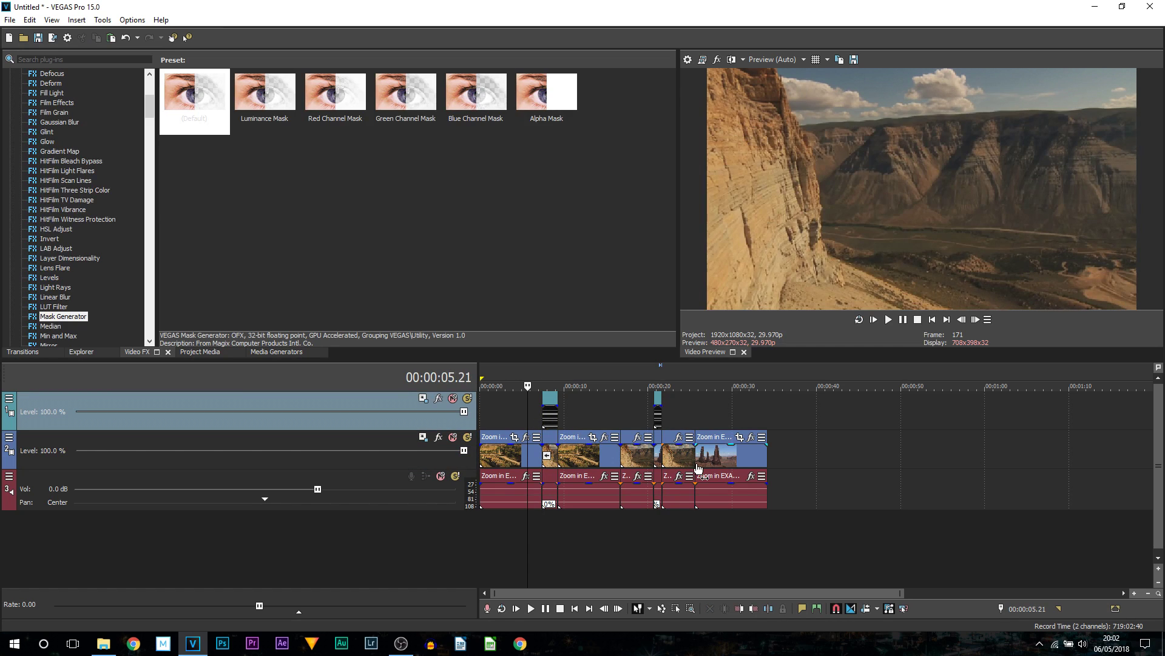
pyautogui.press('space')
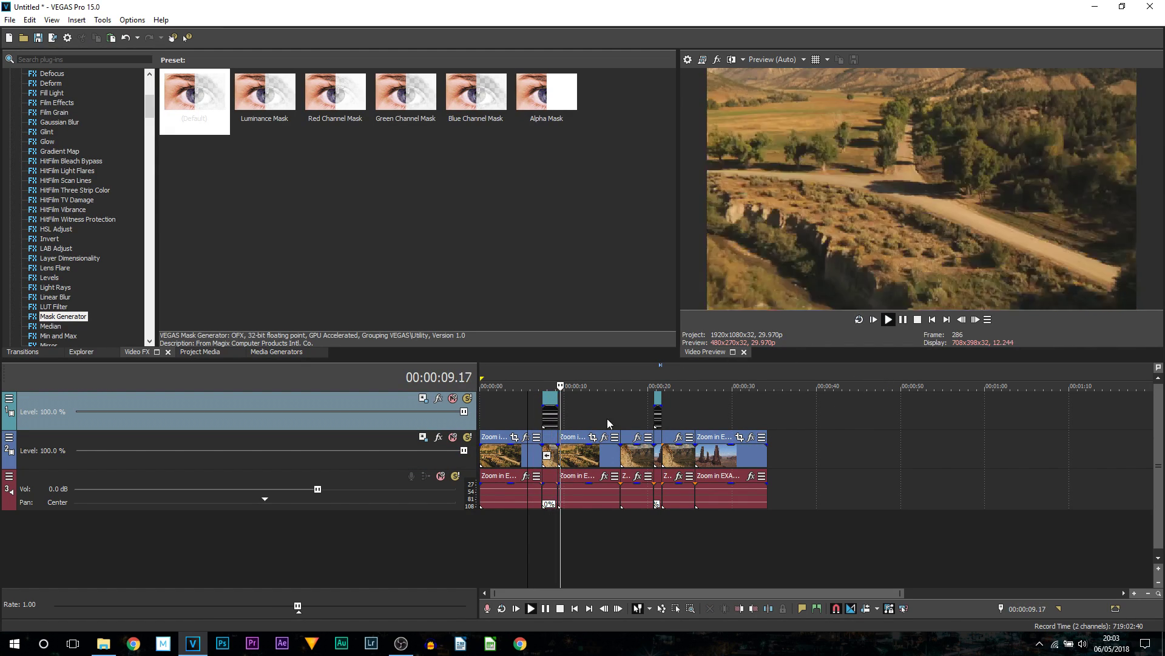
pyautogui.click(645, 371)
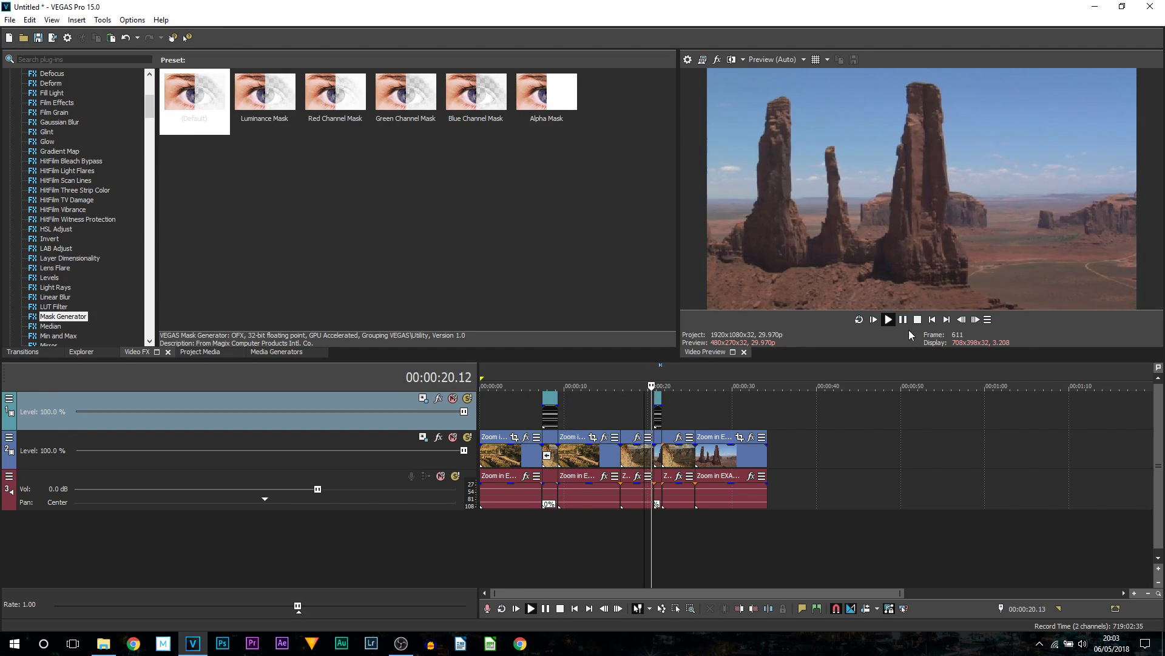
# - Add the video cassette recorder sound effect on a new audio track below the clips, starting ahead of the first reversed clip
pyautogui.click(541, 418)
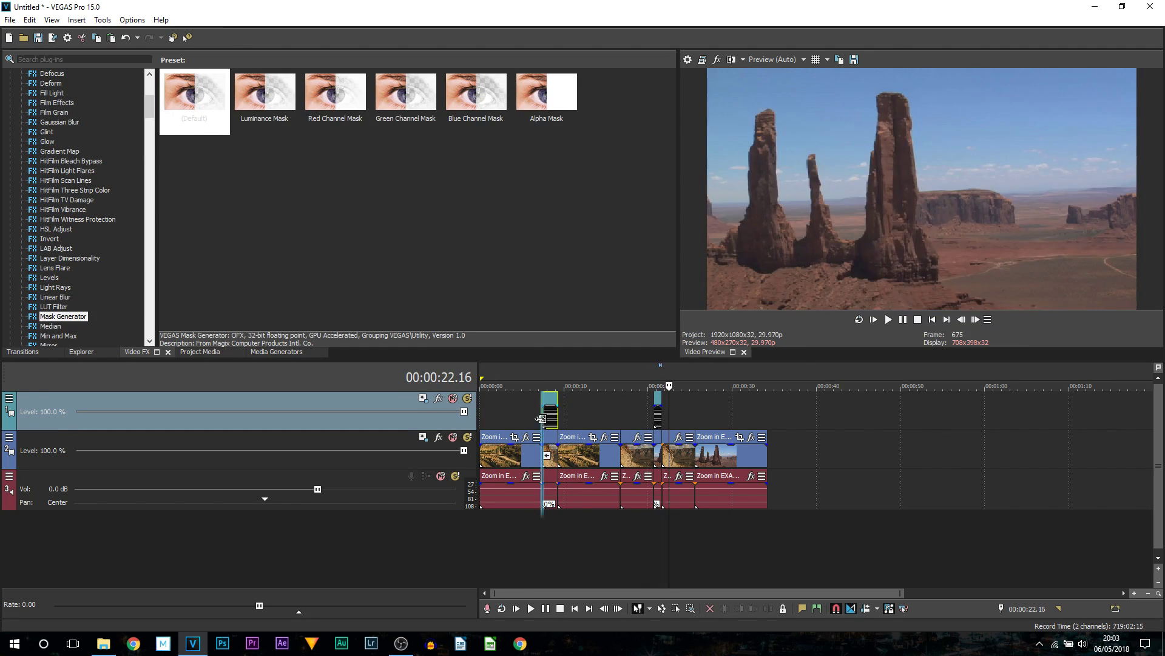
pyautogui.click(541, 419)
pyautogui.scroll(1, 541, 418)
pyautogui.click(199, 353)
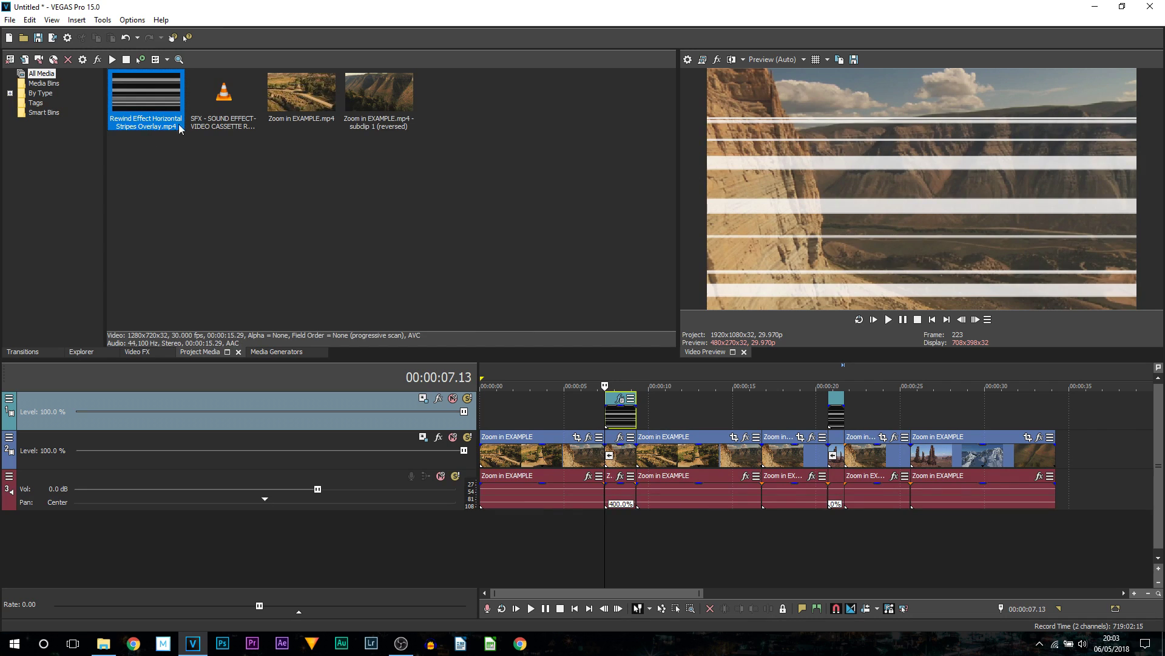
pyautogui.moveTo(224, 98); pyautogui.dragTo(562, 543)
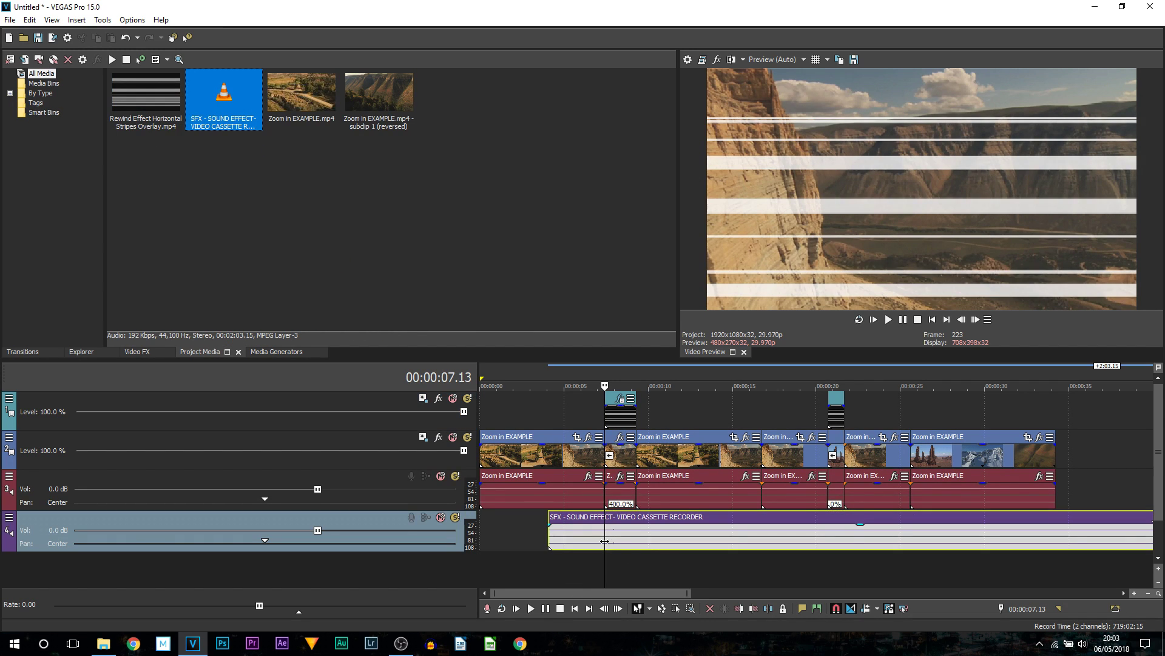
pyautogui.moveTo(664, 543); pyautogui.dragTo(647, 550)
# - Split the cassette sound effect at 00:00:07.06, delete the earlier part and move the remainder to the start of the first reversed clip
pyautogui.click(596, 541)
pyautogui.scroll(10, 781, 577)
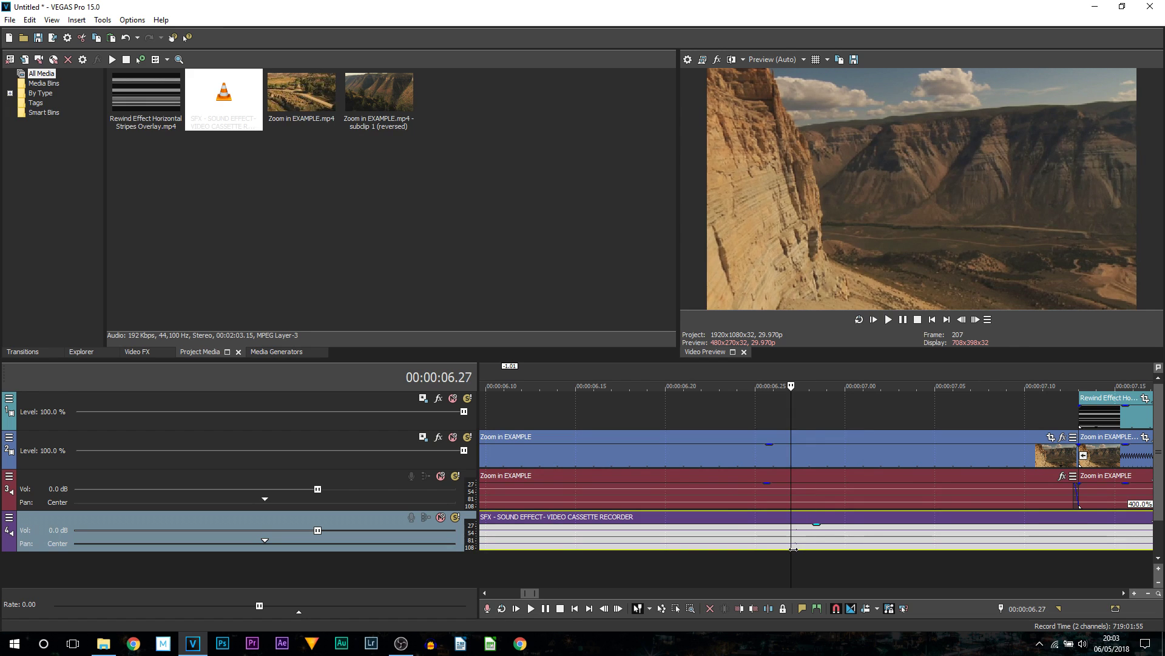
pyautogui.scroll(-5, 671, 551)
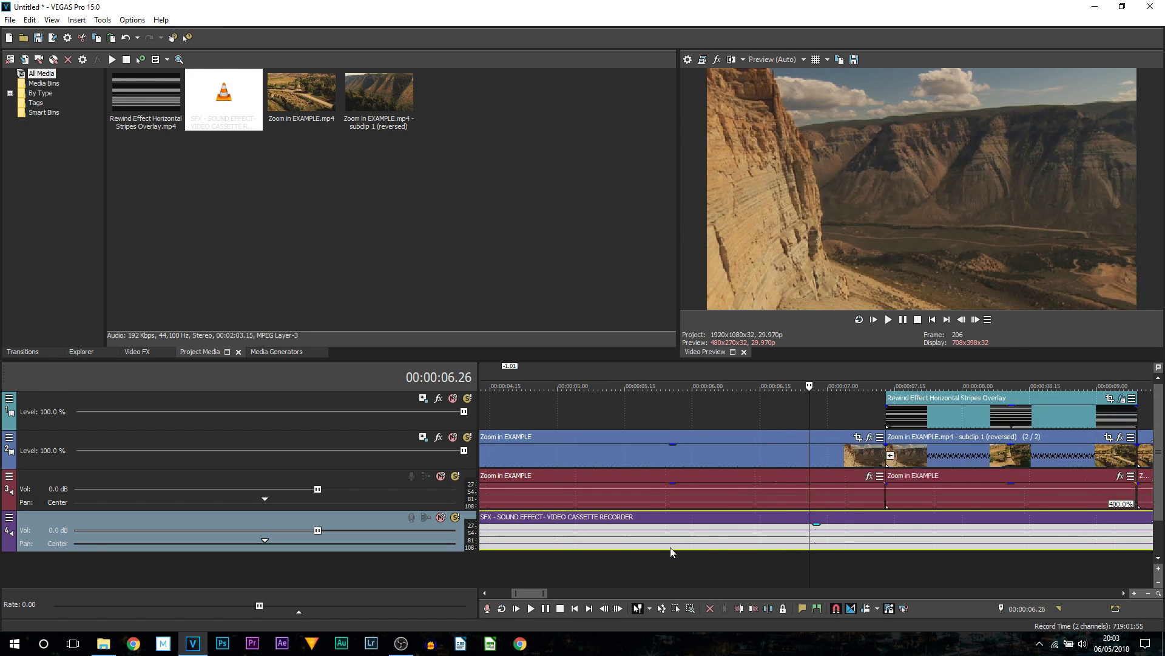
pyautogui.click(856, 555)
pyautogui.press('s')
pyautogui.click(789, 537)
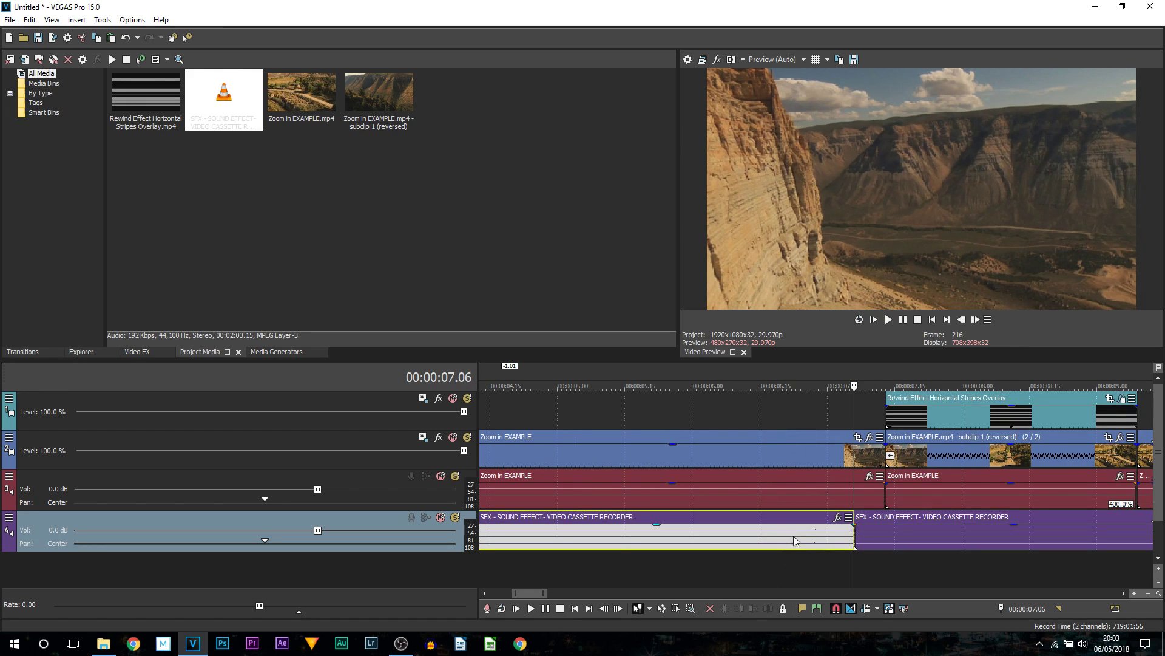
pyautogui.press('Delete')
pyautogui.moveTo(908, 536); pyautogui.dragTo(935, 534)
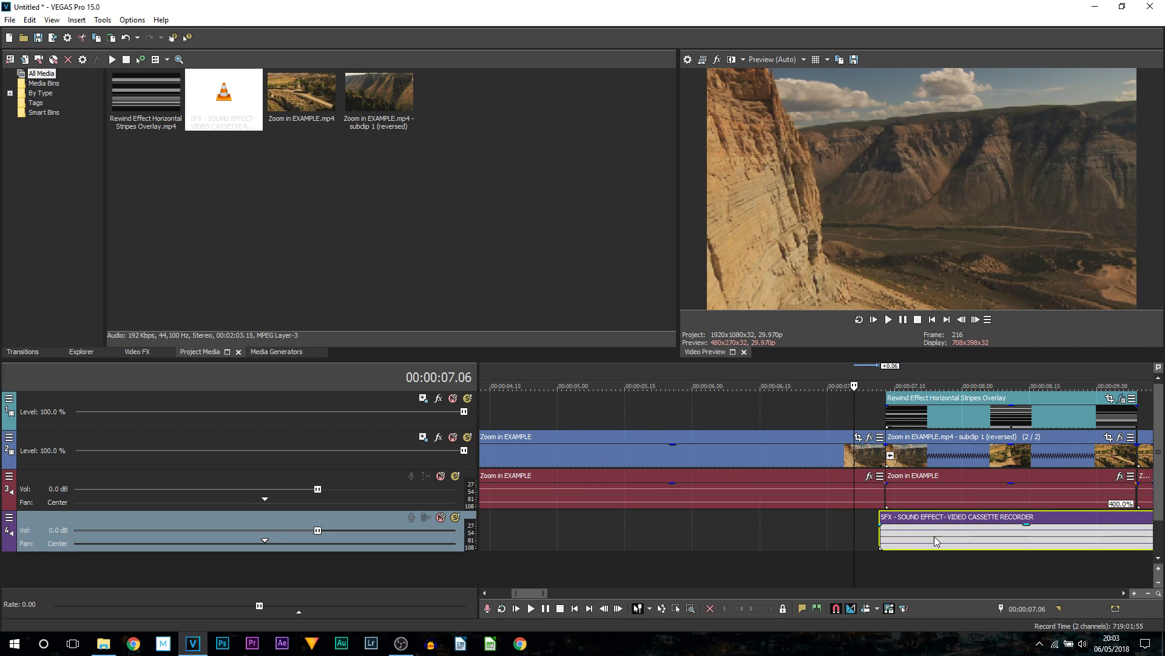
# - Split the cassette sound effect at the end of the first reversed clip and delete the part after it
pyautogui.scroll(-4, 936, 541)
pyautogui.click(899, 541)
pyautogui.press('s')
pyautogui.click(914, 539)
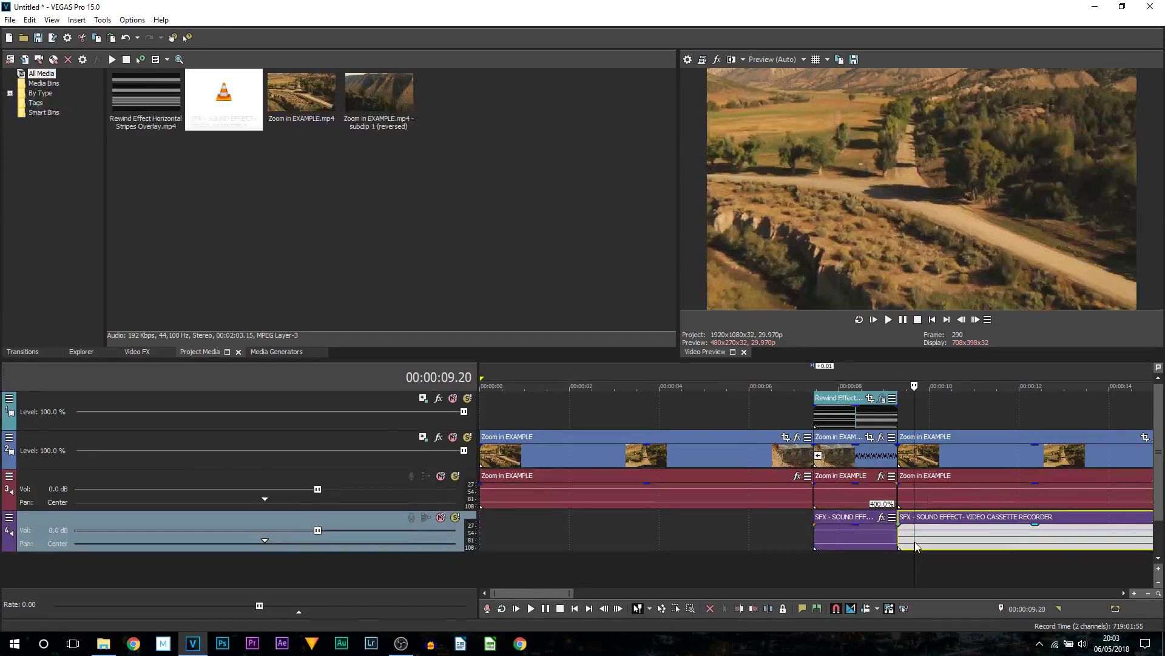
pyautogui.press('Delete')
# - Copy the trimmed cassette sound effect to 00:00:20.21 and shorten the copy to the length of the second reversed clip
pyautogui.click(818, 553)
pyautogui.click(830, 543)
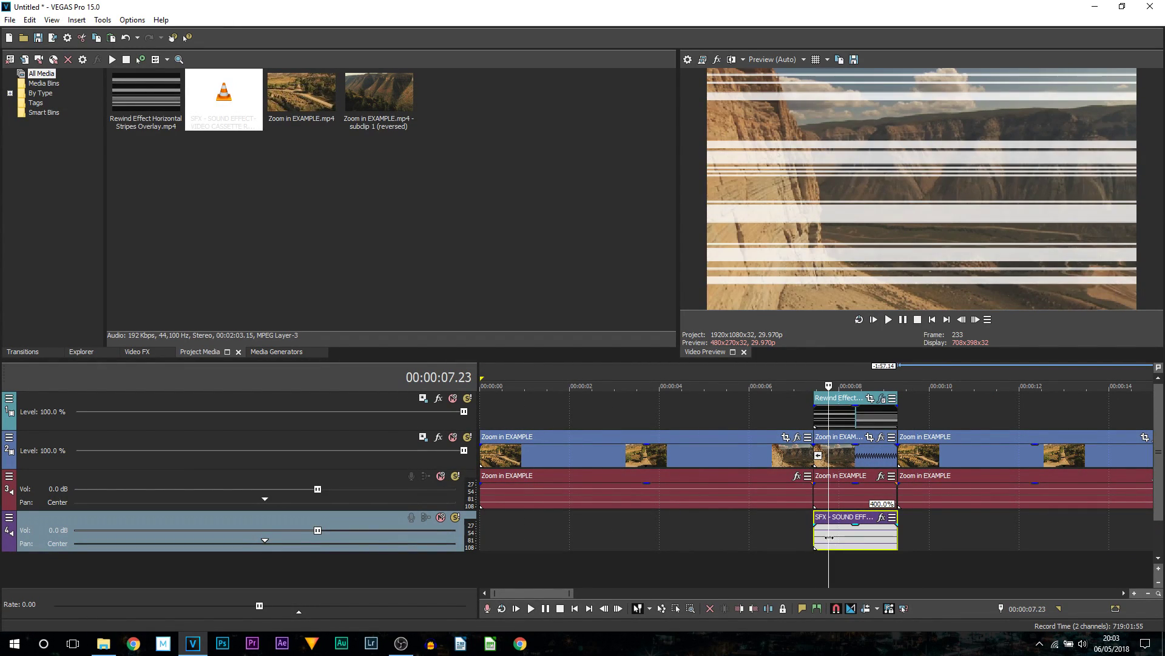
pyautogui.scroll(-6, 838, 546)
pyautogui.click(596, 535)
pyautogui.scroll(5, 807, 543)
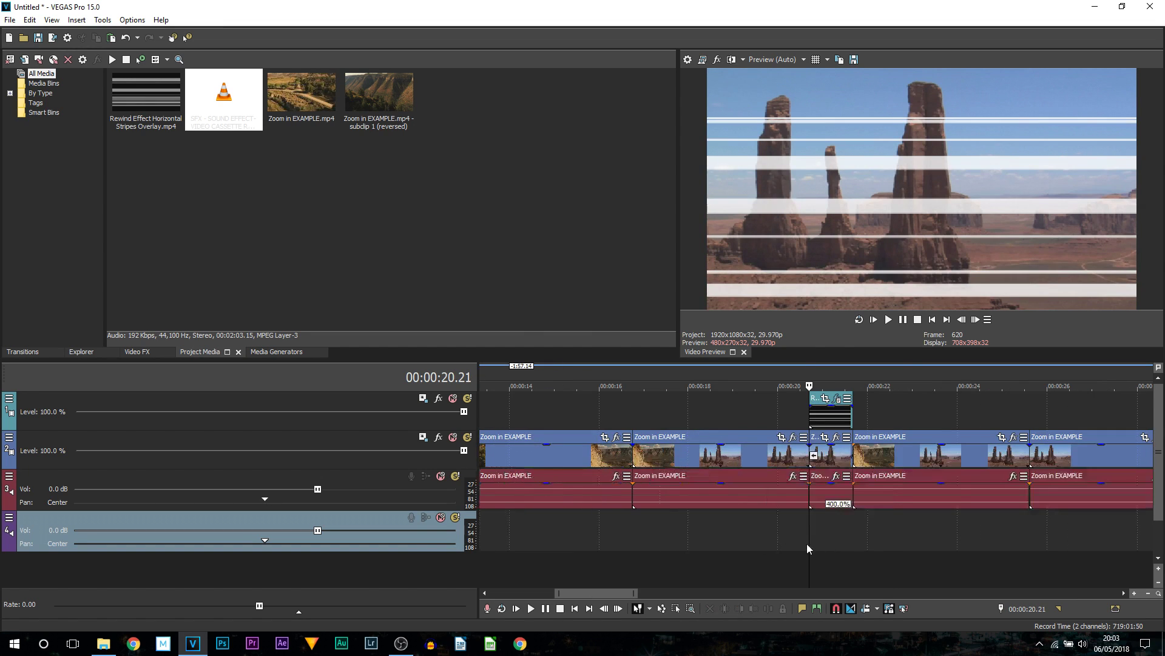
pyautogui.click(891, 543)
pyautogui.moveTo(891, 537); pyautogui.dragTo(850, 532)
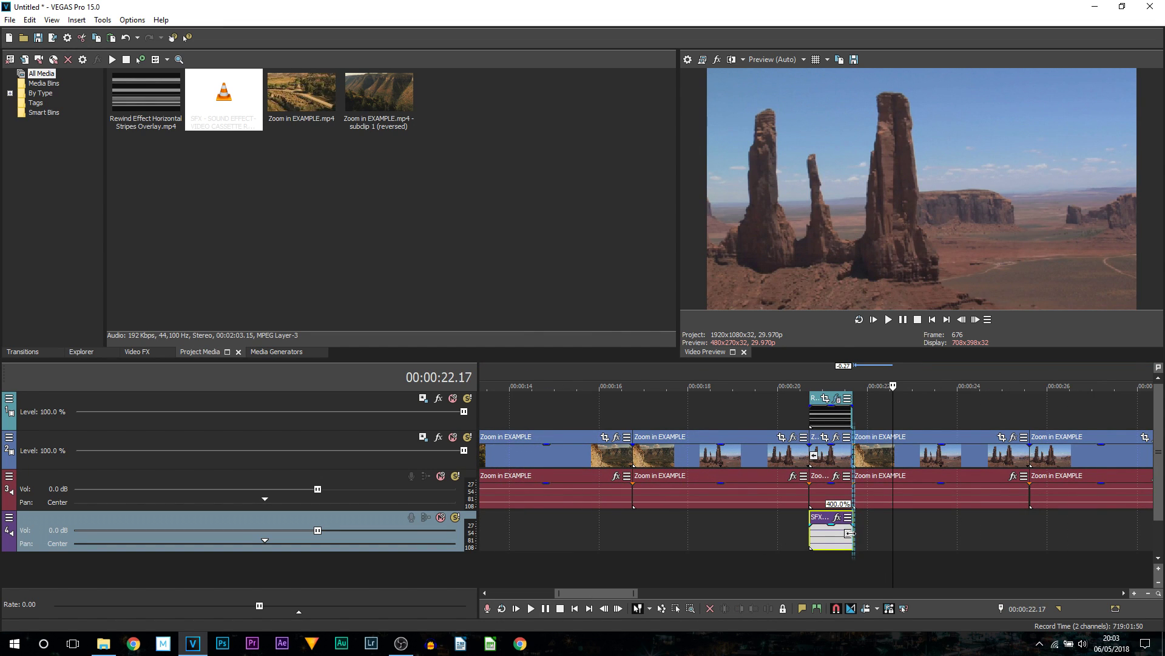
pyautogui.click(768, 534)
pyautogui.scroll(-4, 635, 557)
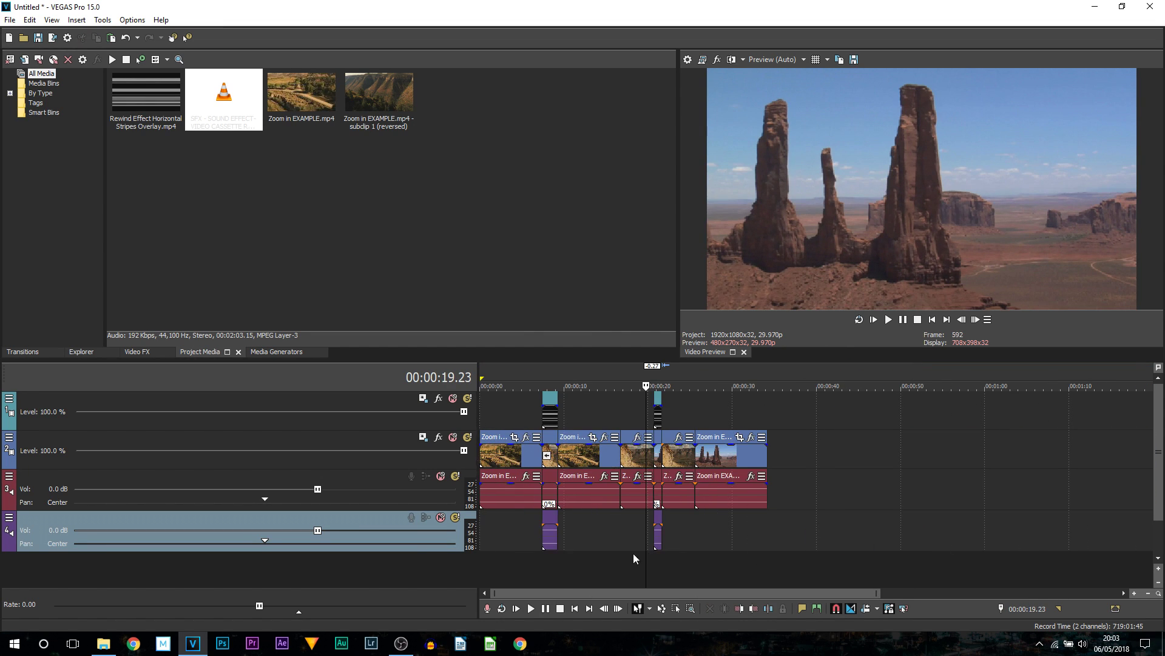
# - Apply the TV Look preset of the TV Simulator video effect to the first reversed clip
pyautogui.click(550, 417)
pyautogui.scroll(5, 743, 509)
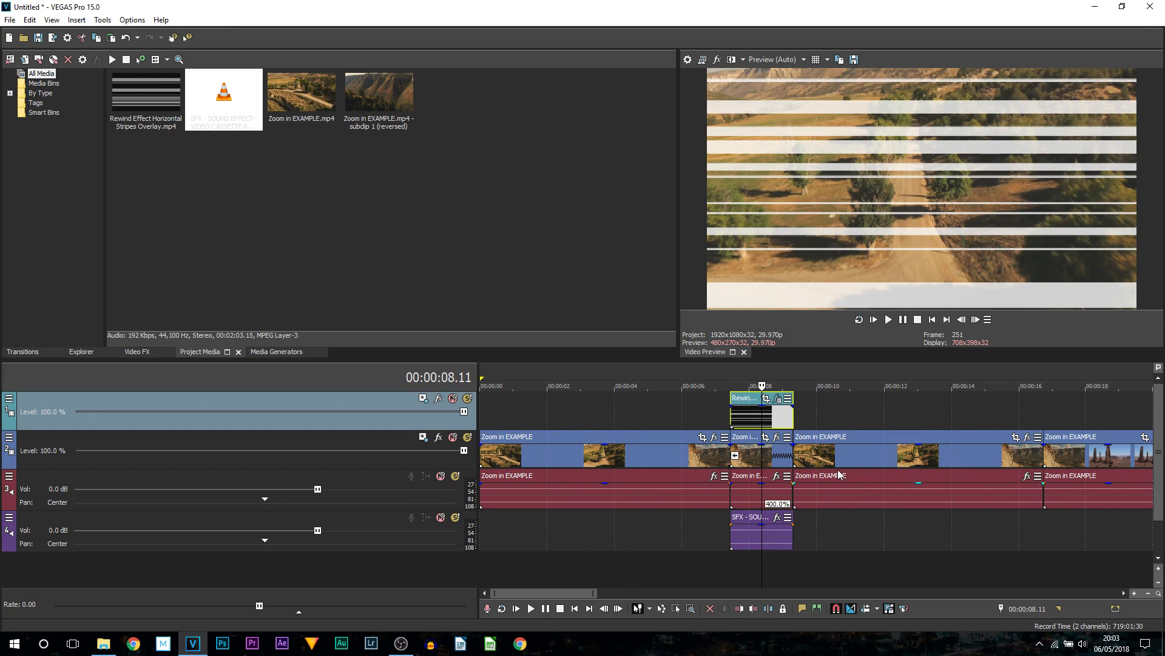
pyautogui.click(137, 352)
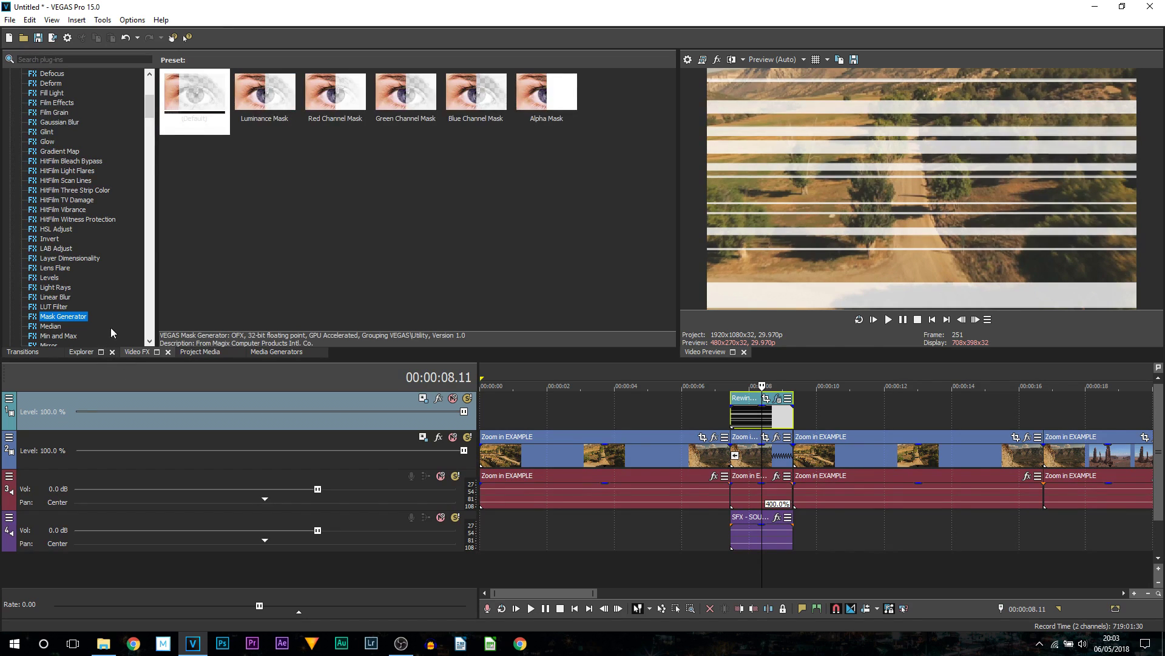
pyautogui.scroll(-20, 111, 329)
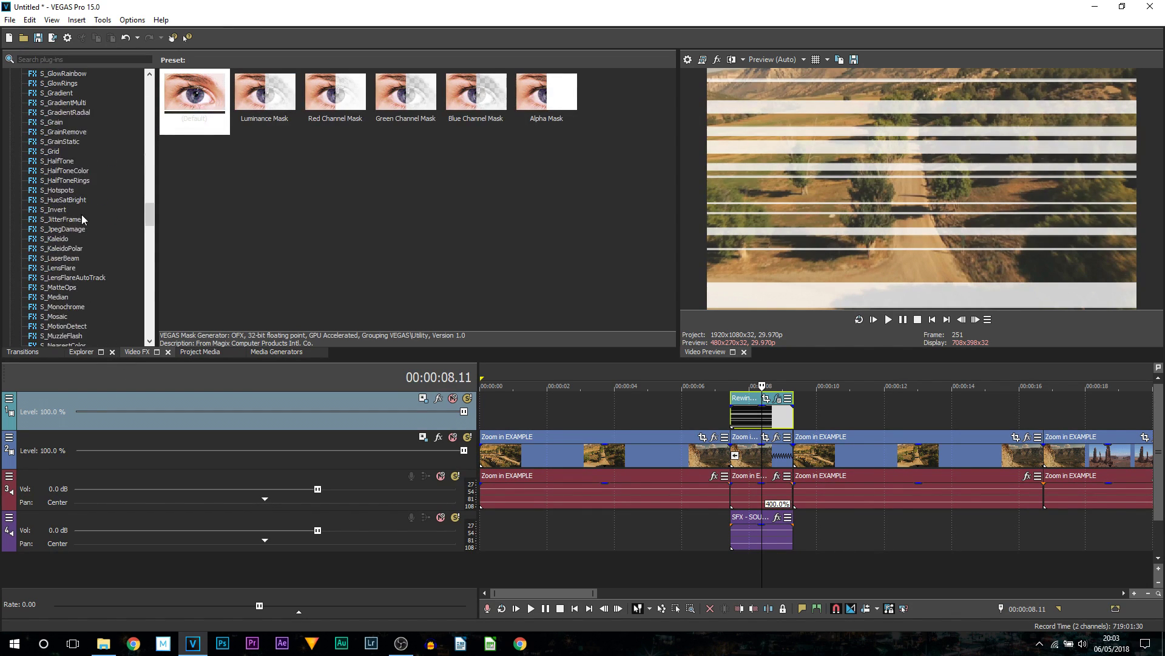
pyautogui.scroll(-20, 97, 194)
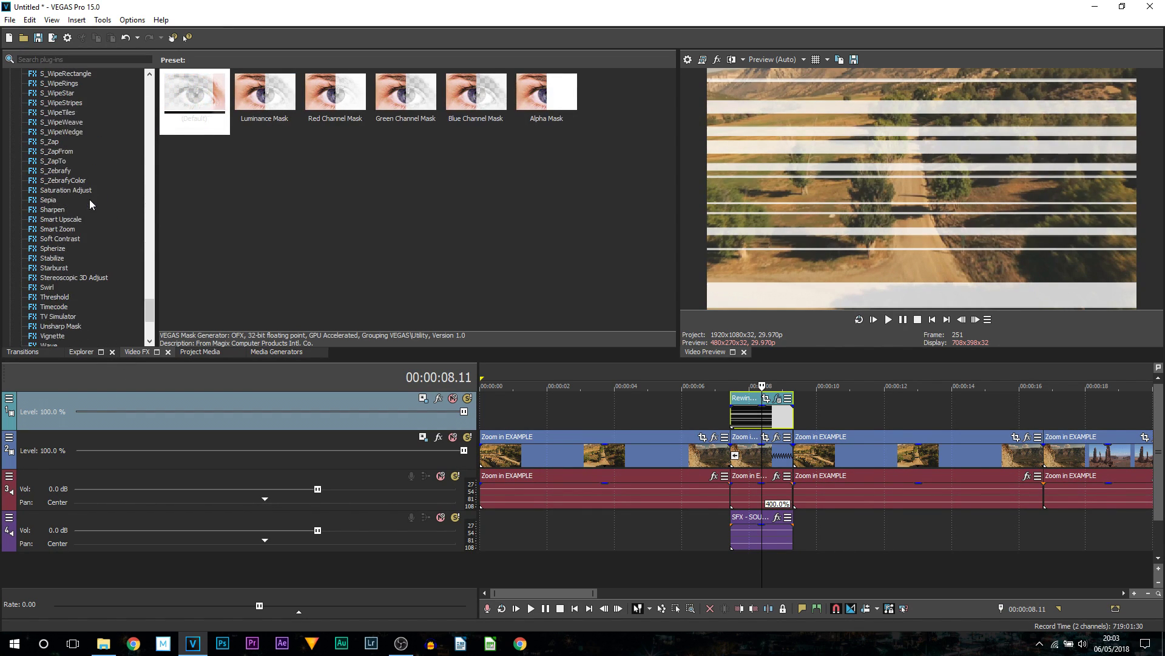
pyautogui.scroll(-1, 89, 199)
pyautogui.click(64, 289)
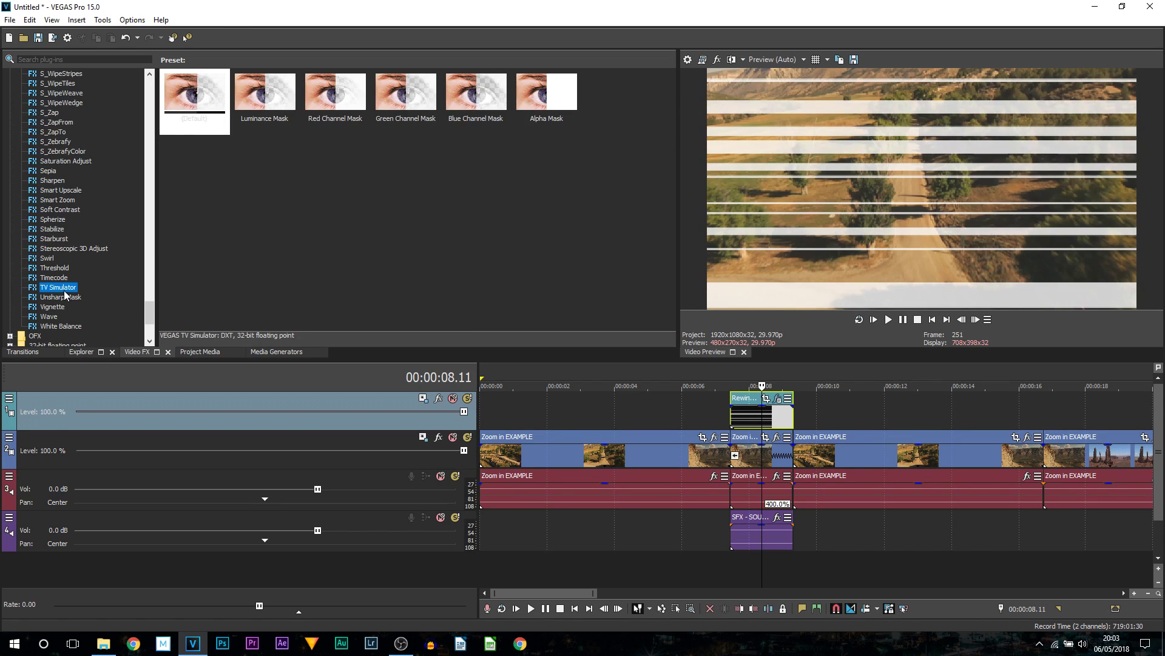
pyautogui.moveTo(192, 99); pyautogui.dragTo(634, 296)
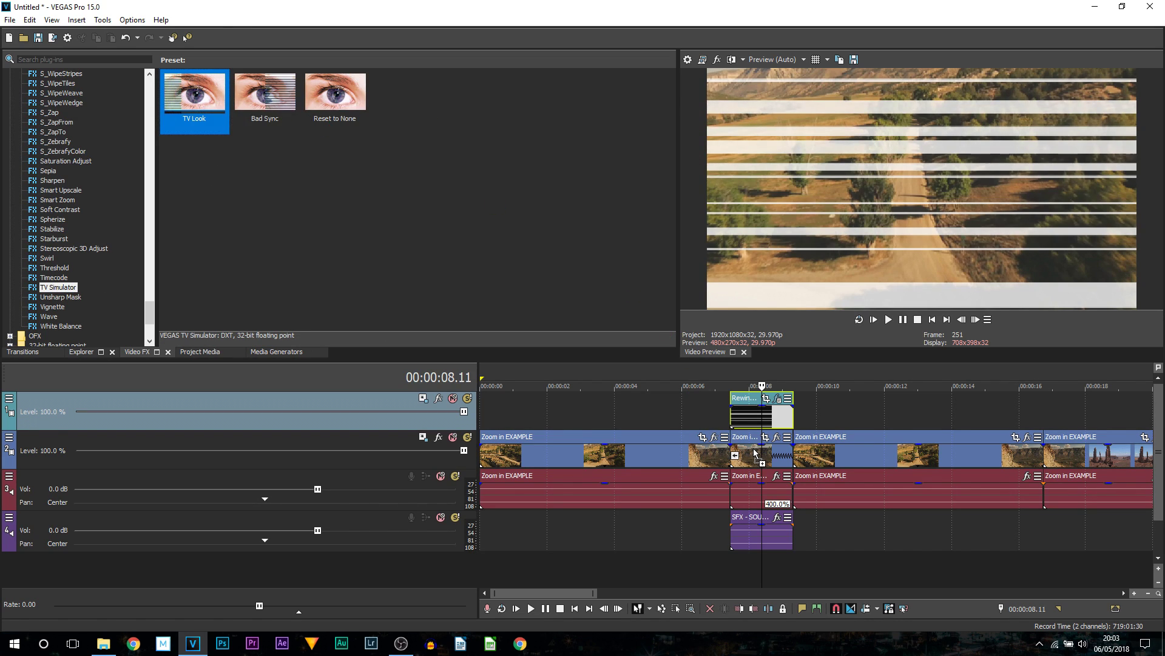
pyautogui.moveTo(756, 452); pyautogui.dragTo(756, 452)
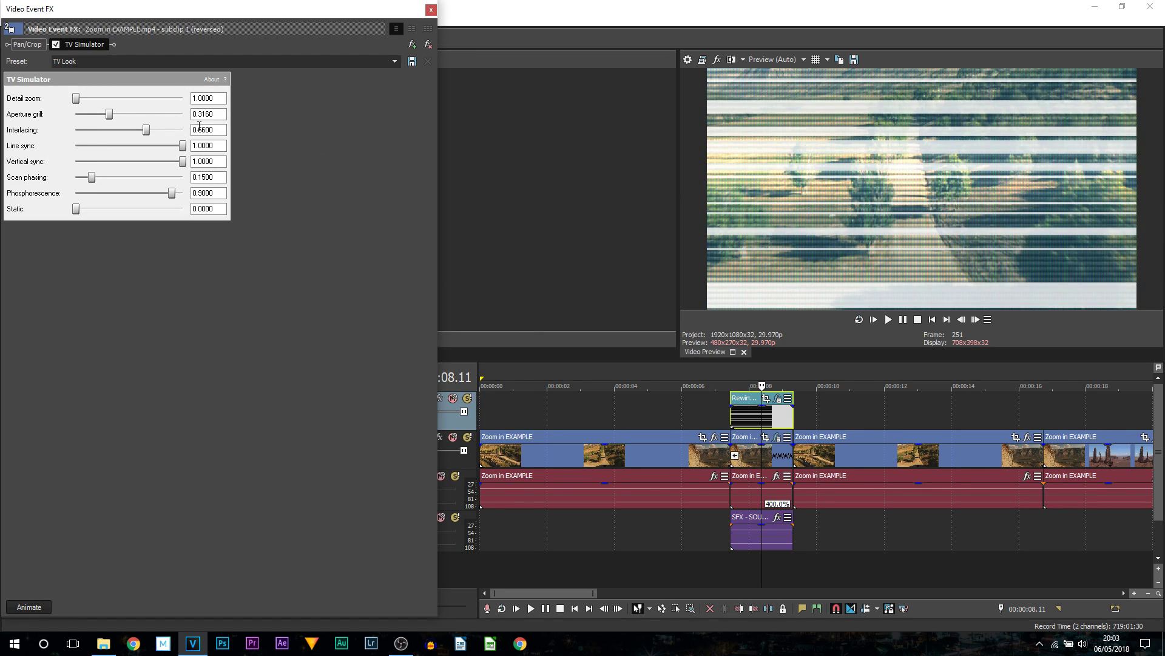
# - Set the TV Simulator's aperture grill and interlacing to 0, phosphorescence to 0.2720 and static to 0.1180
pyautogui.moveTo(111, 115); pyautogui.dragTo(36, 115)
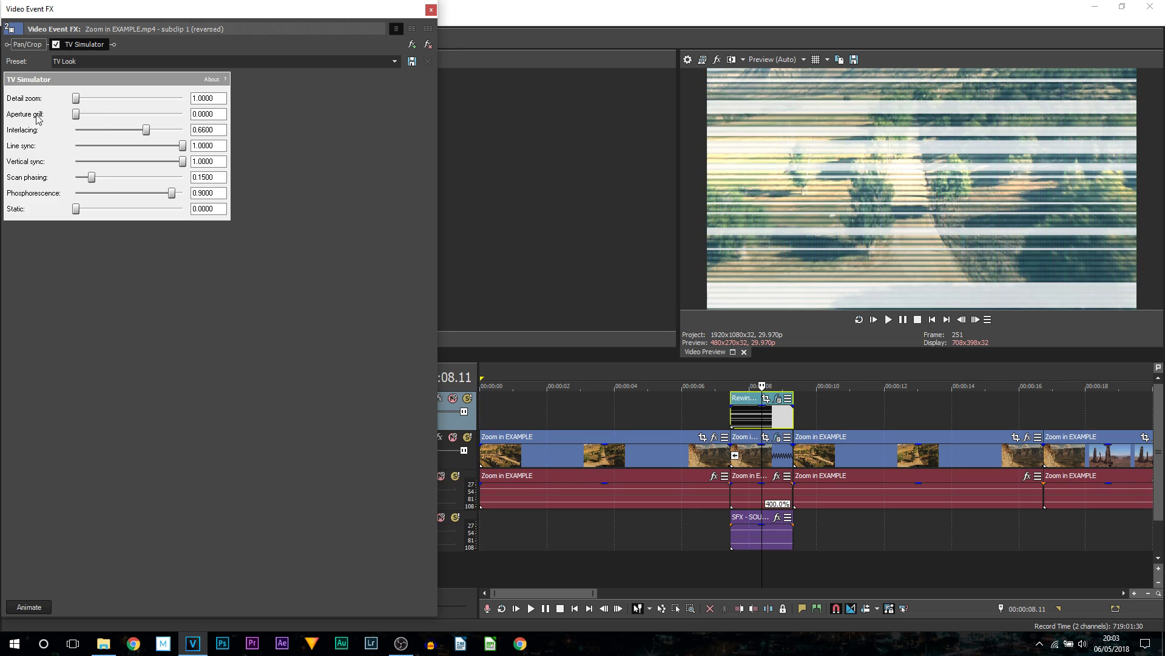
pyautogui.moveTo(140, 129); pyautogui.dragTo(3, 141)
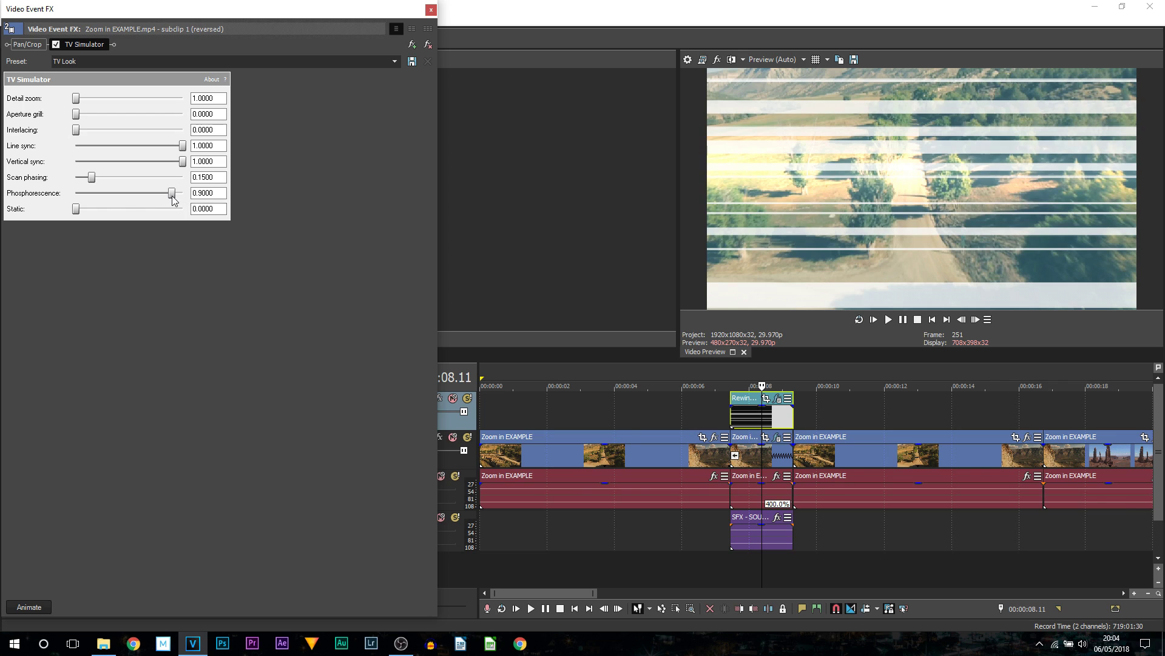
pyautogui.moveTo(172, 194); pyautogui.dragTo(72, 196)
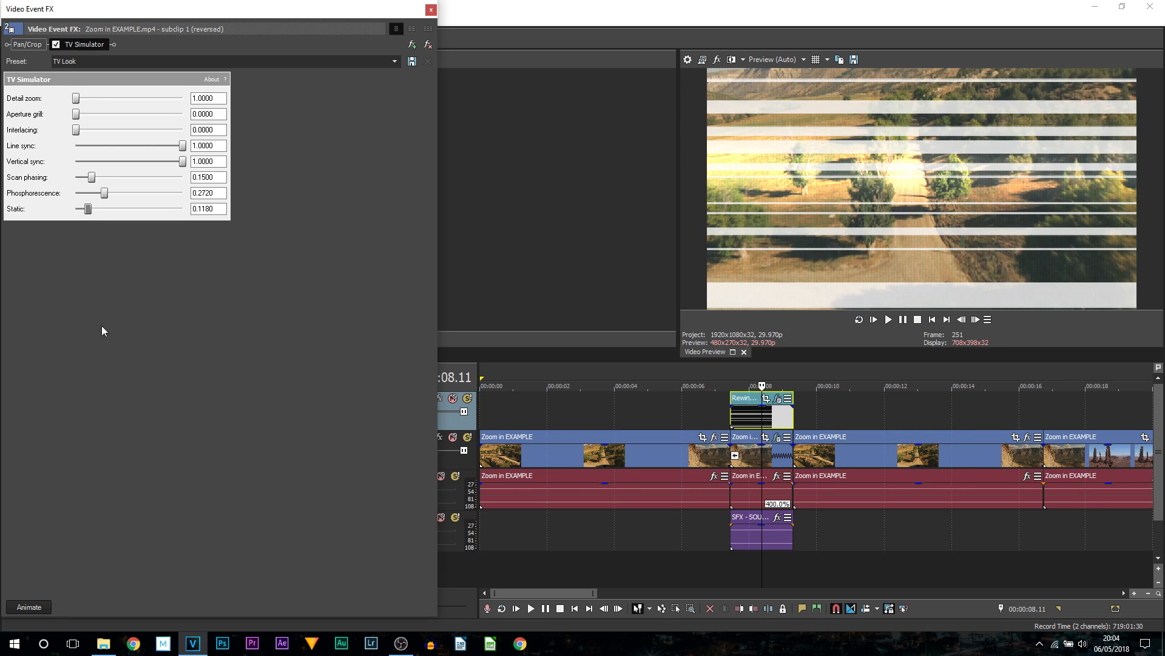
# - Animate the TV Simulator with a keyframe at 00:00:01.26 and set line sync to 0.3220 on the starting keyframe
pyautogui.click(31, 607)
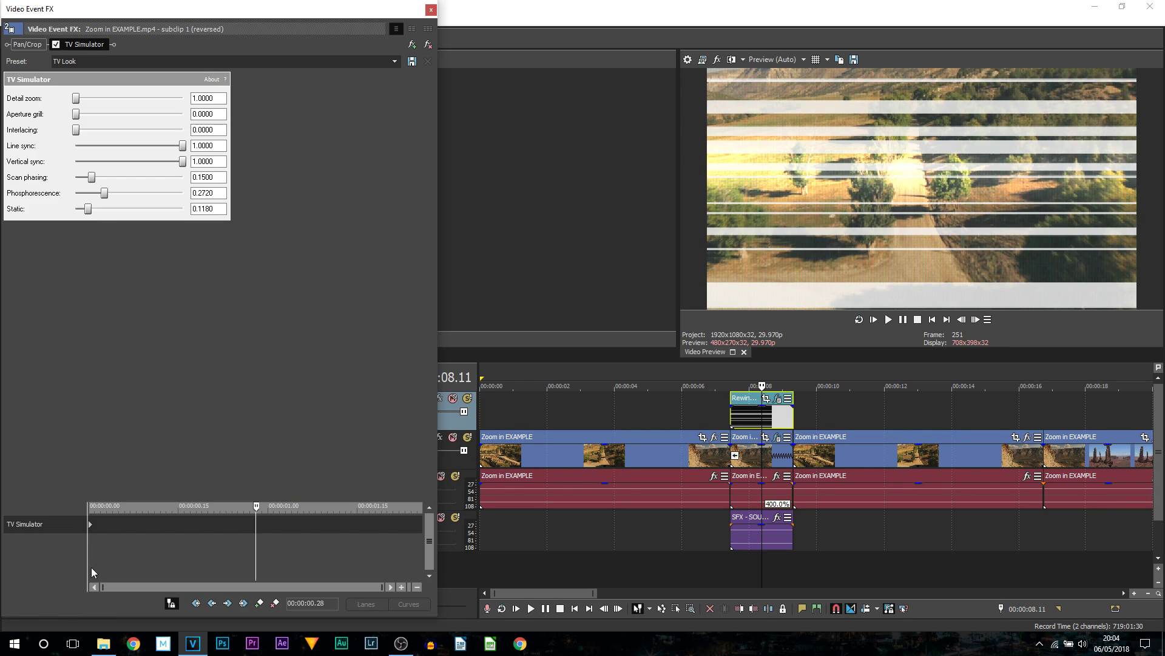
pyautogui.moveTo(333, 521)
pyautogui.mouseDown()
pyautogui.moveTo(476, 523)
pyautogui.moveTo(453, 518)
pyautogui.mouseUp()
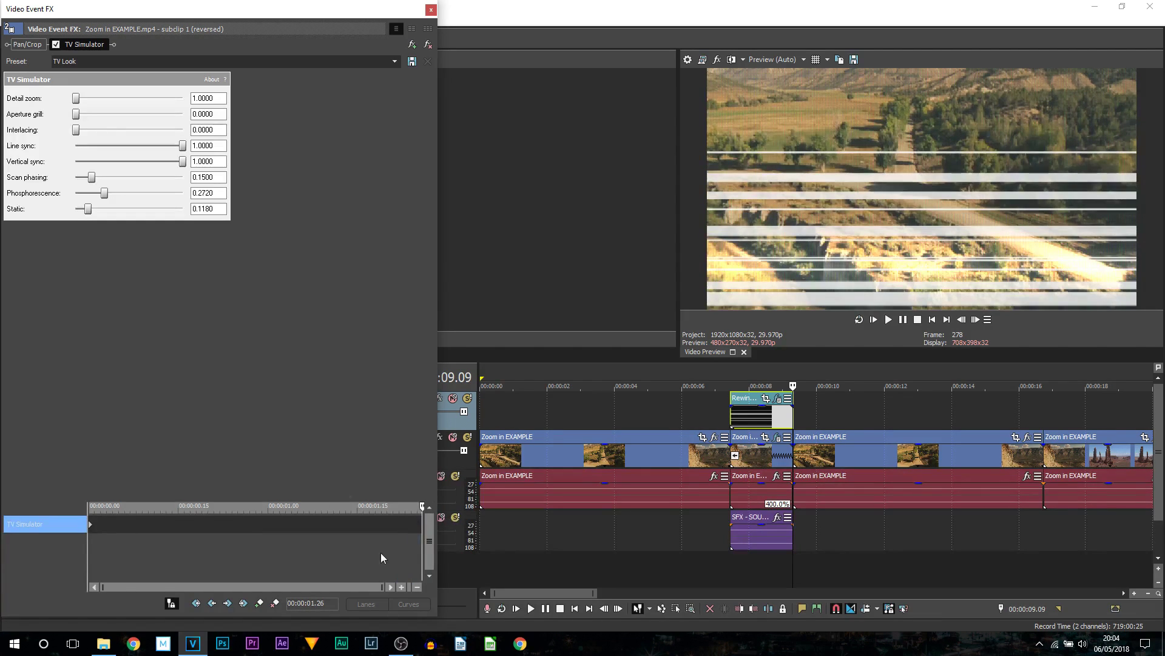
pyautogui.click(260, 603)
pyautogui.click(91, 527)
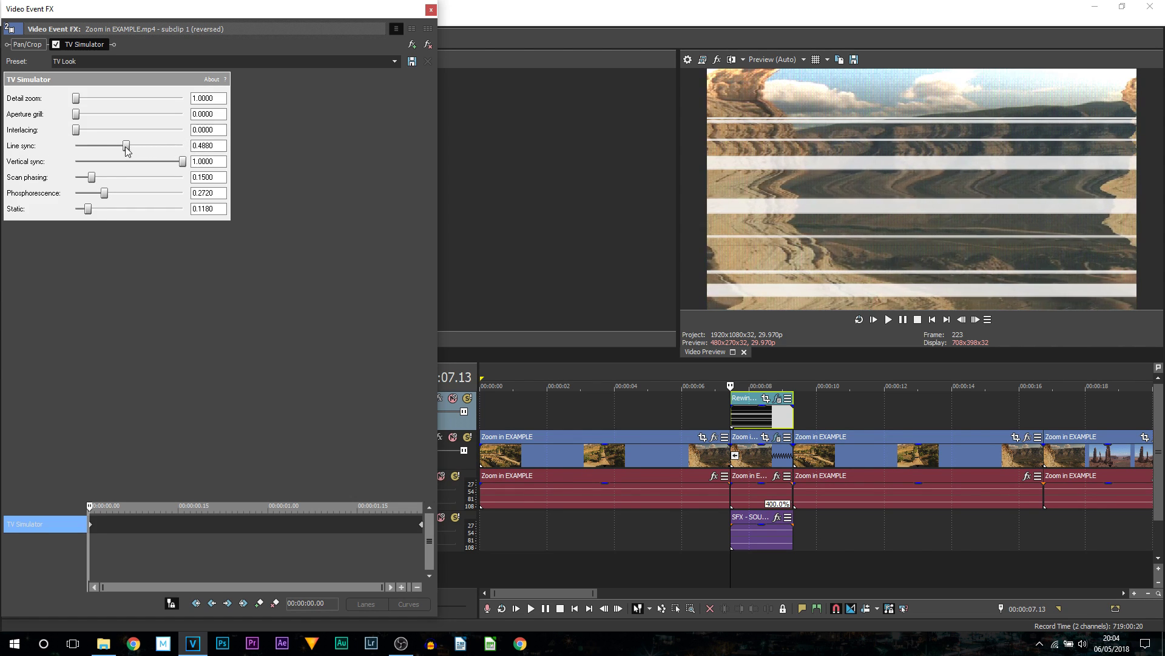
pyautogui.moveTo(180, 146)
pyautogui.mouseDown()
pyautogui.moveTo(103, 151)
pyautogui.moveTo(112, 156)
pyautogui.mouseUp()
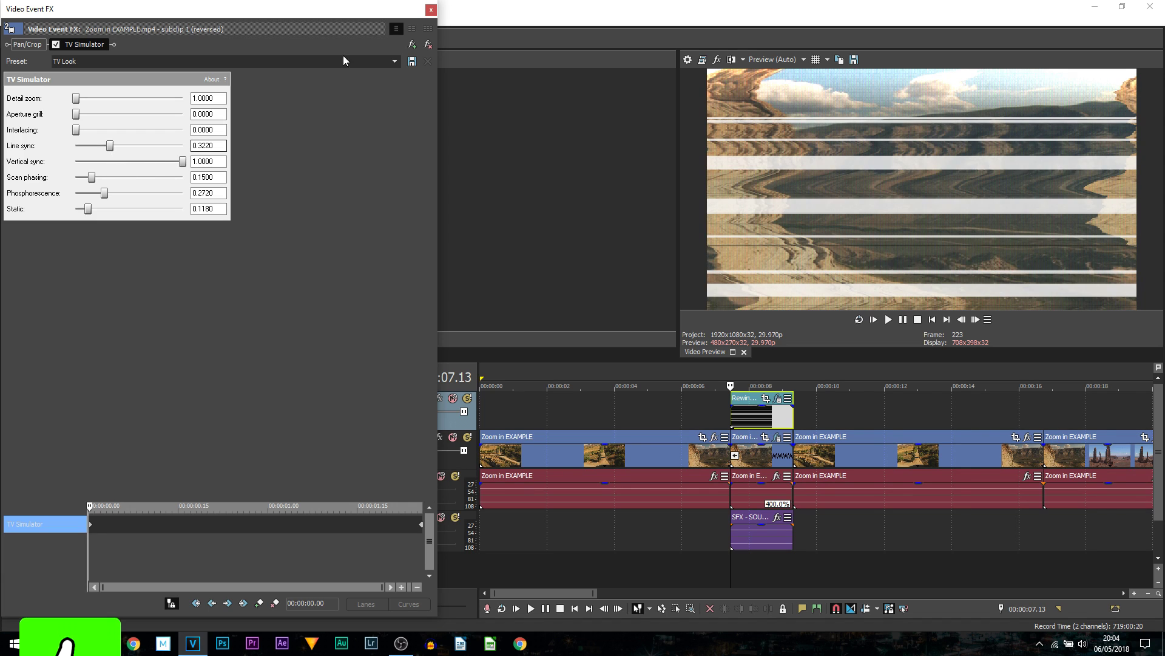
pyautogui.click(430, 10)
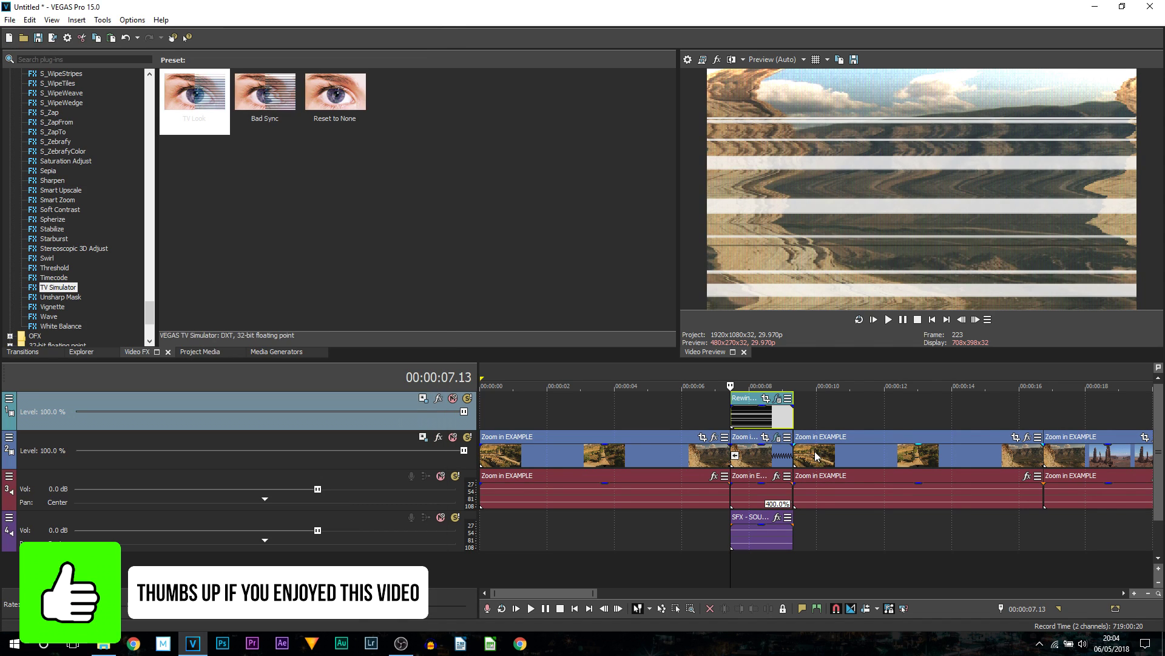
# - Select the range from 00:00:06.21 to 00:00:10.03 around the first reversed clip and play it back to review the effect
pyautogui.doubleClick(763, 425)
pyautogui.moveTo(731, 378); pyautogui.dragTo(705, 377)
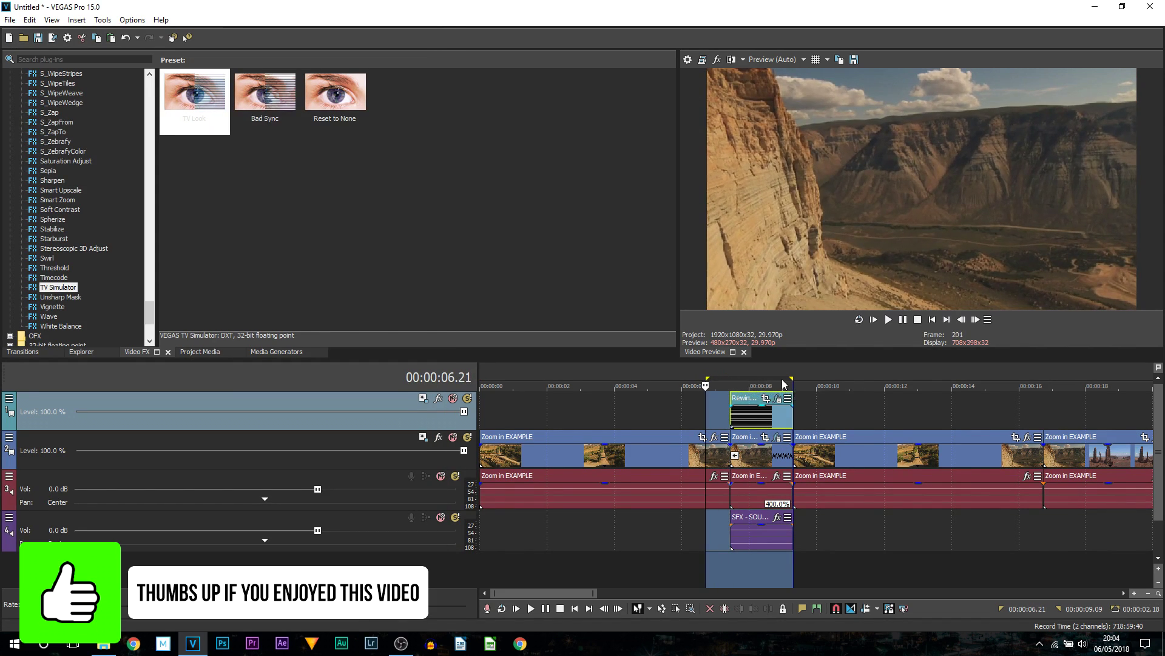
pyautogui.moveTo(793, 378); pyautogui.dragTo(819, 377)
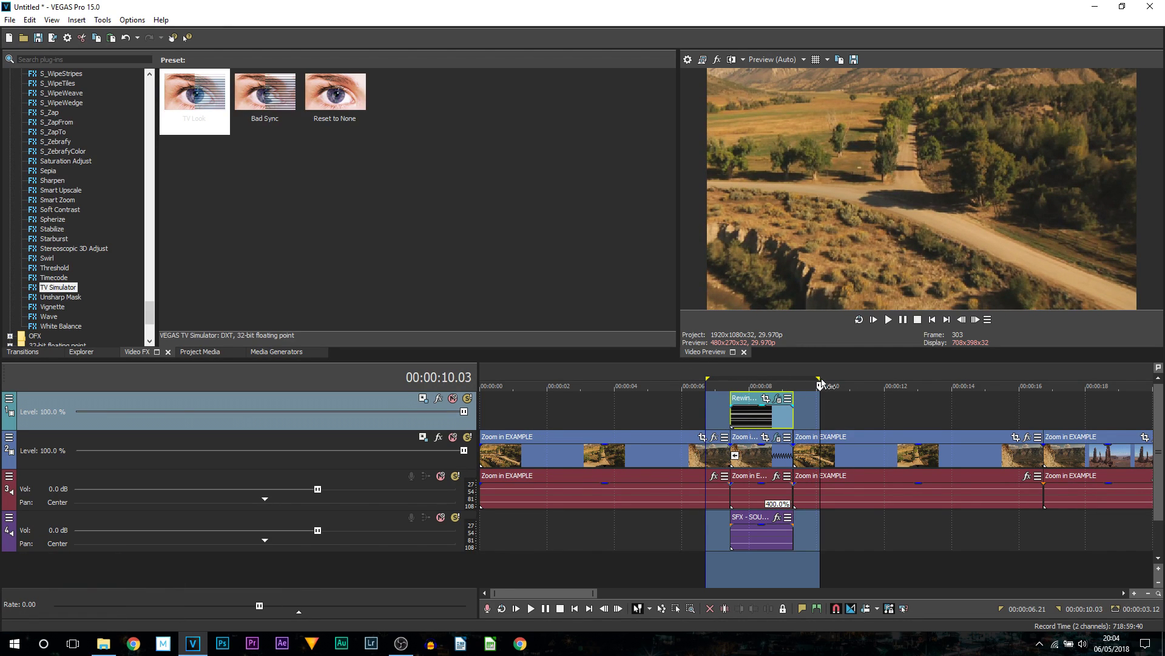
pyautogui.click(743, 408)
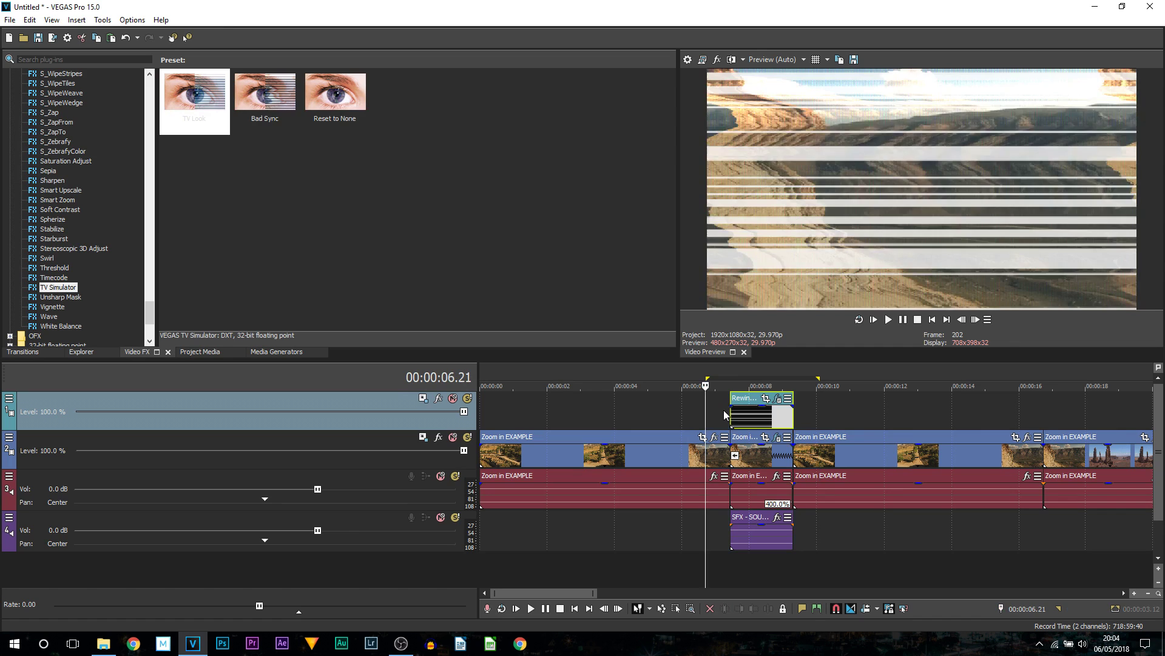
pyautogui.press('space')
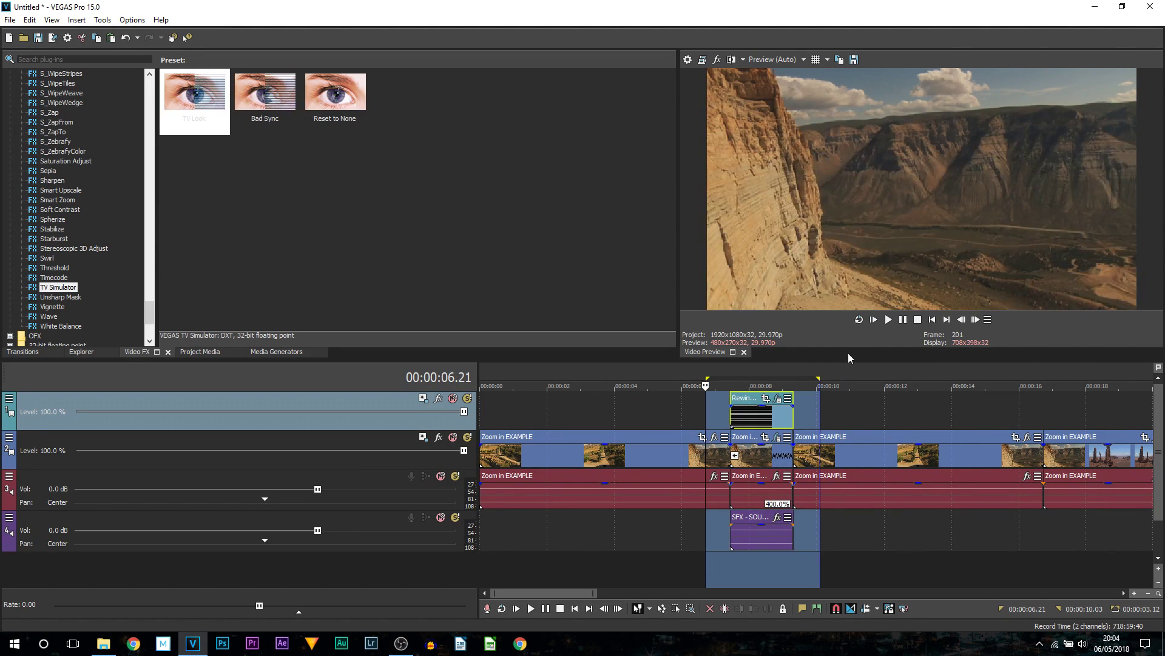
pyautogui.click(908, 325)
pyautogui.click(903, 322)
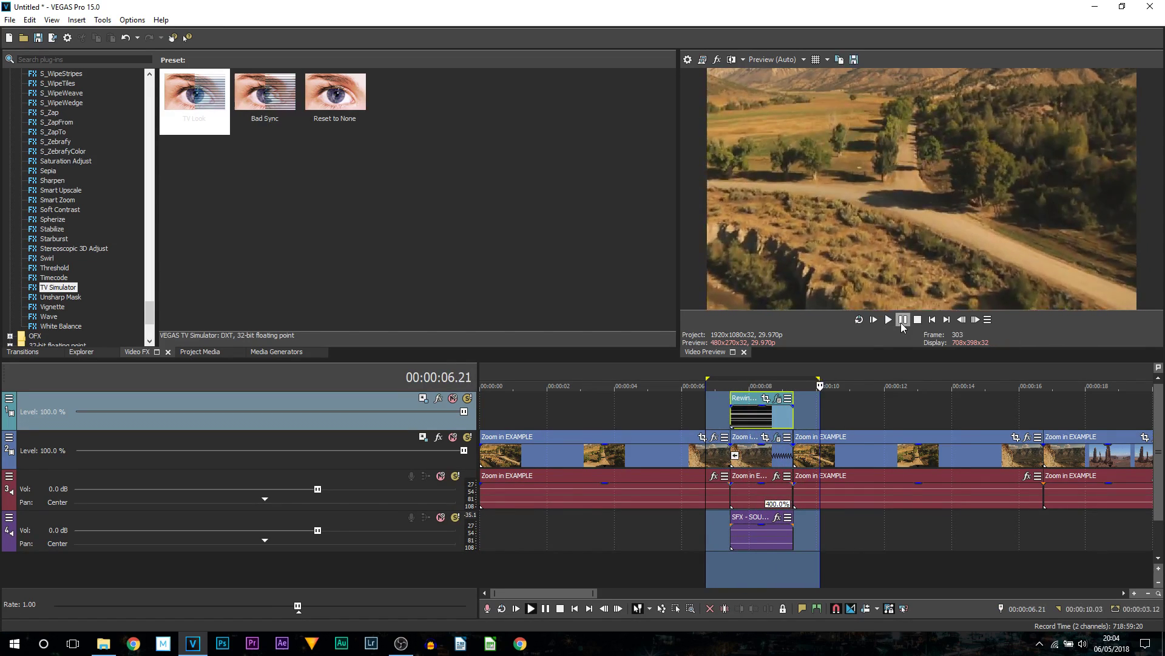
pyautogui.click(903, 321)
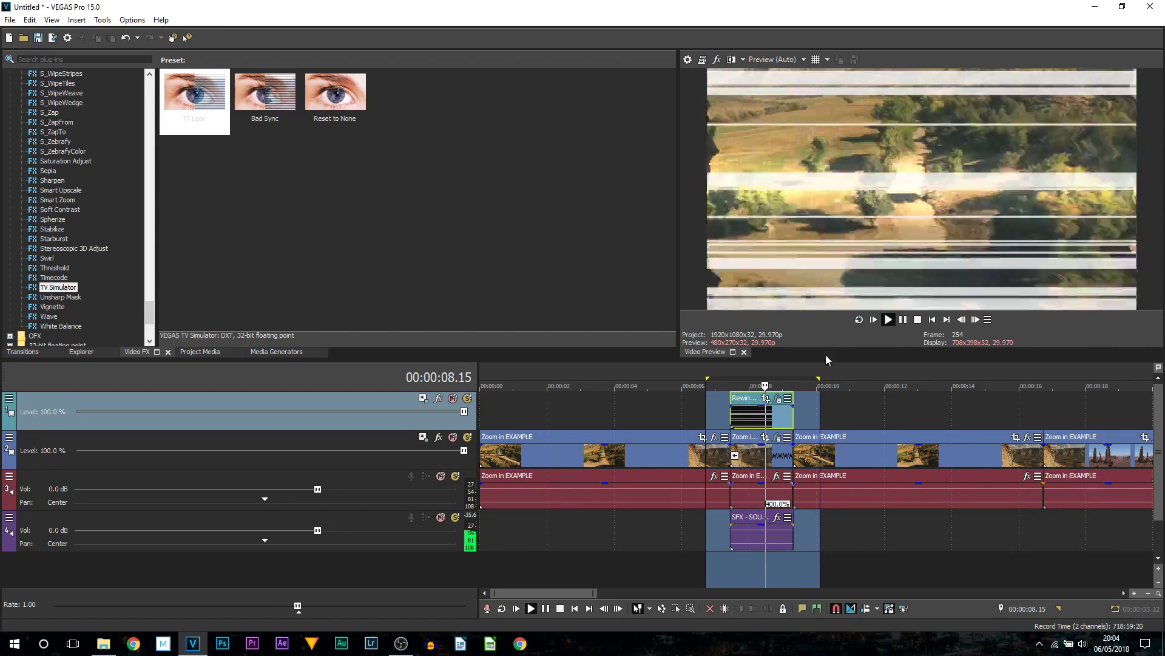
# - Clear the range selection and play the section around the second reversed clip
pyautogui.click(798, 416)
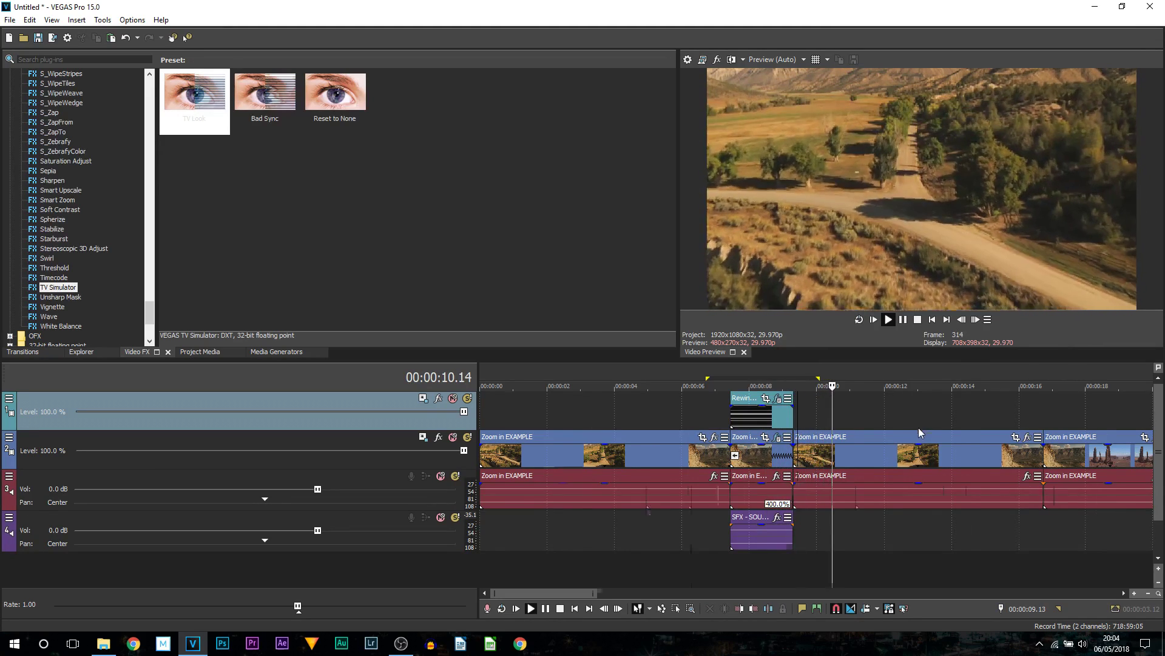
pyautogui.scroll(-2, 919, 428)
pyautogui.click(918, 386)
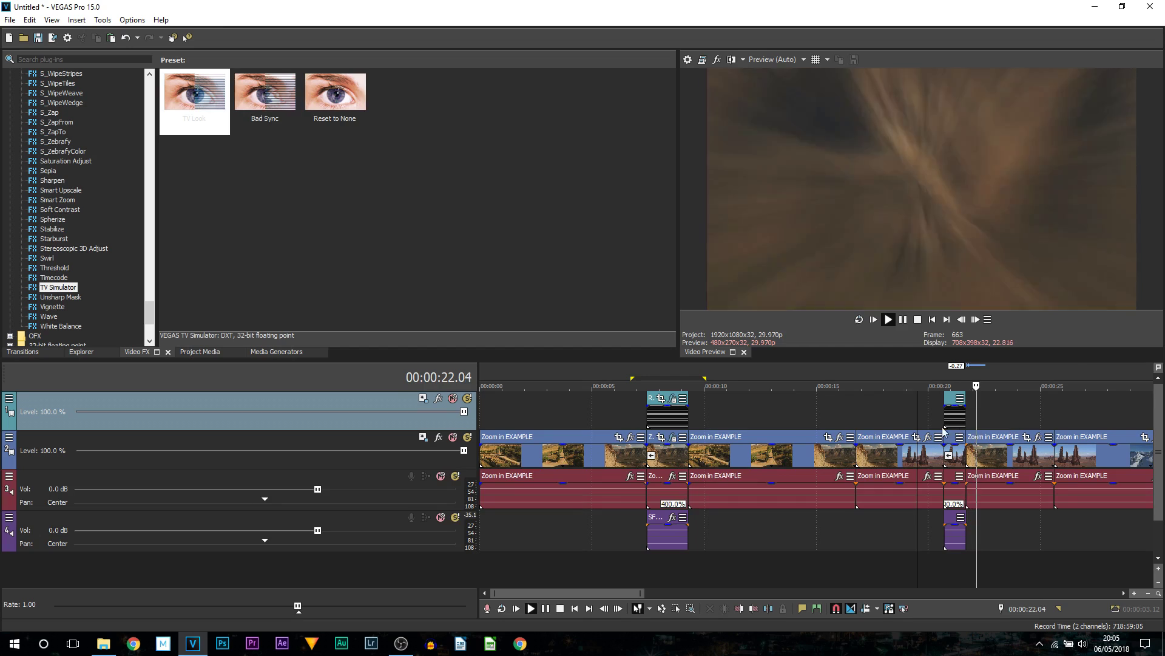
pyautogui.click(904, 320)
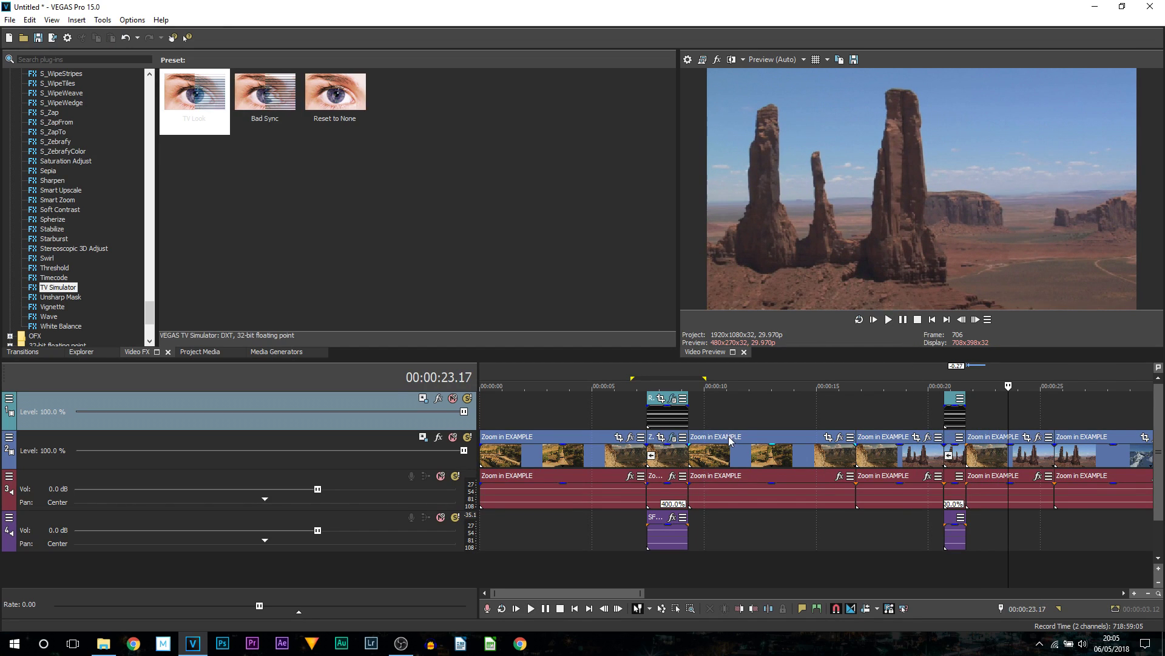
# - Replay the first reversed clip from 00:00:07.13, compare it with the second one, and return to the second clip's start at 00:00:20.21
pyautogui.click(666, 427)
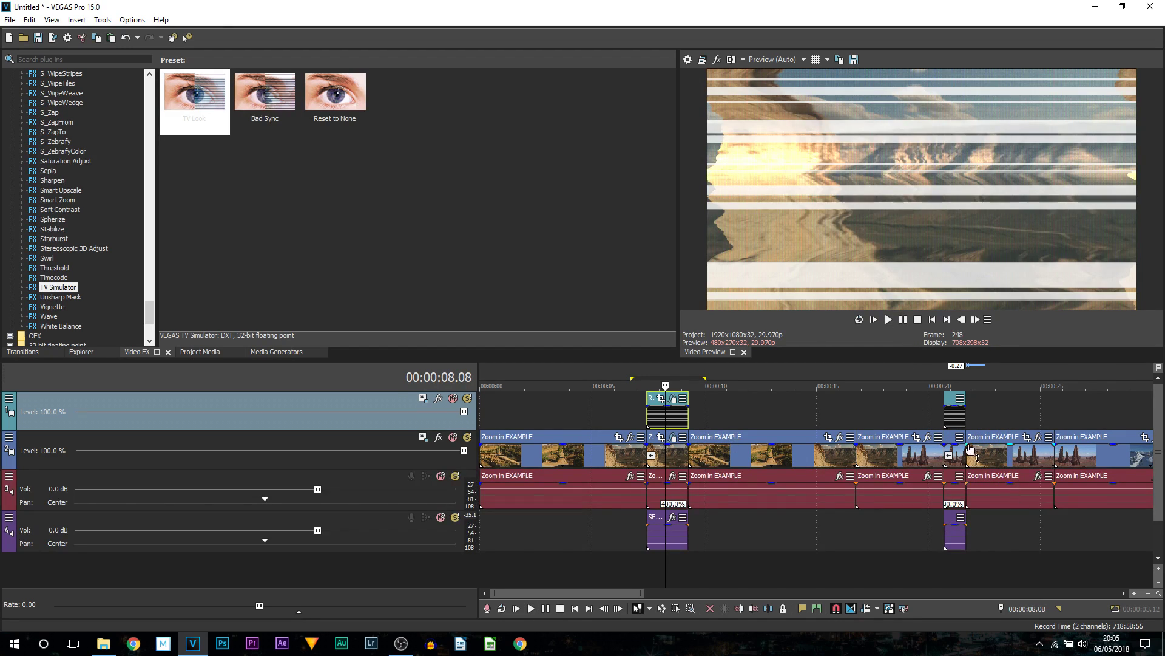
pyautogui.click(648, 409)
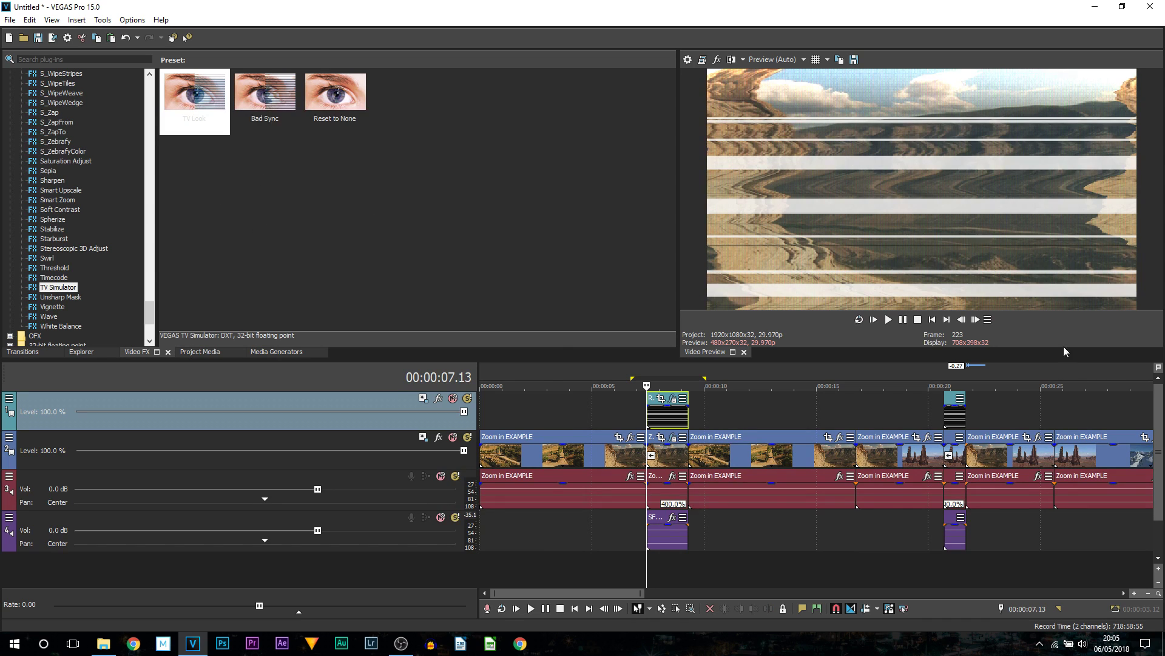
pyautogui.click(887, 318)
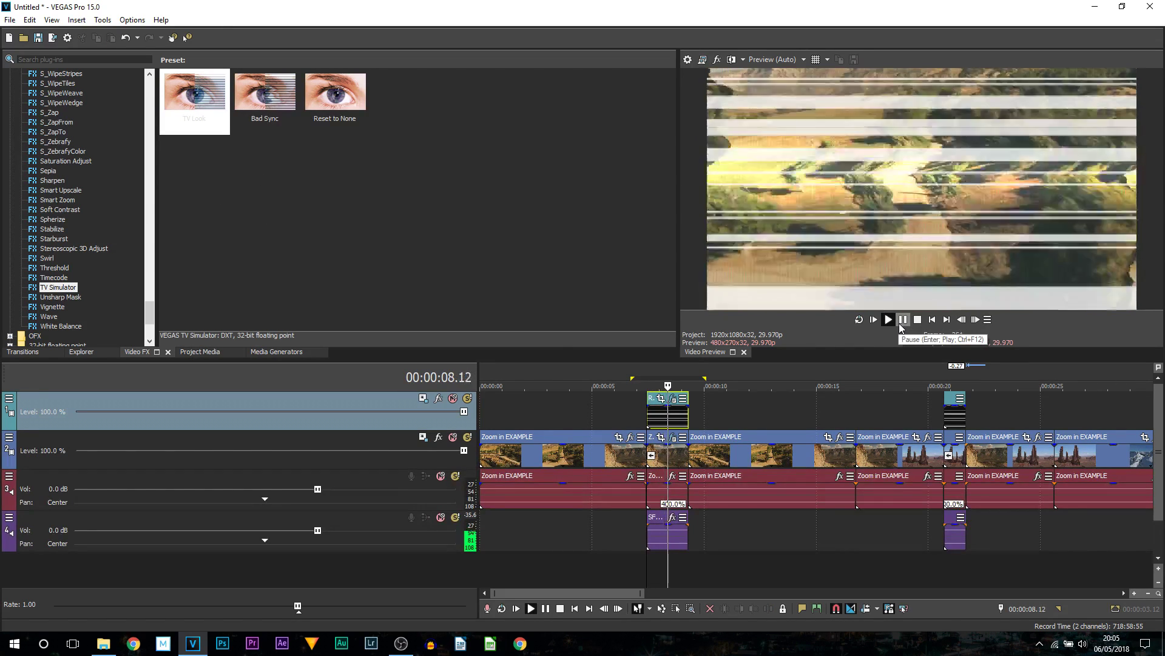
pyautogui.click(943, 384)
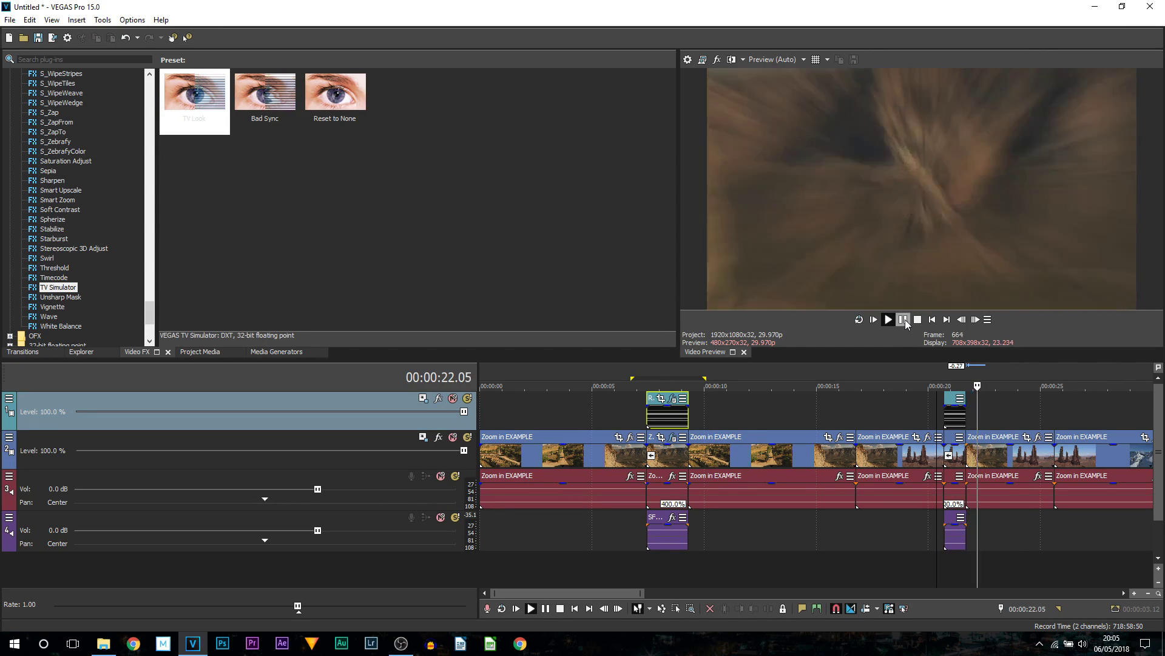
pyautogui.click(903, 319)
pyautogui.click(946, 415)
pyautogui.scroll(2, 941, 419)
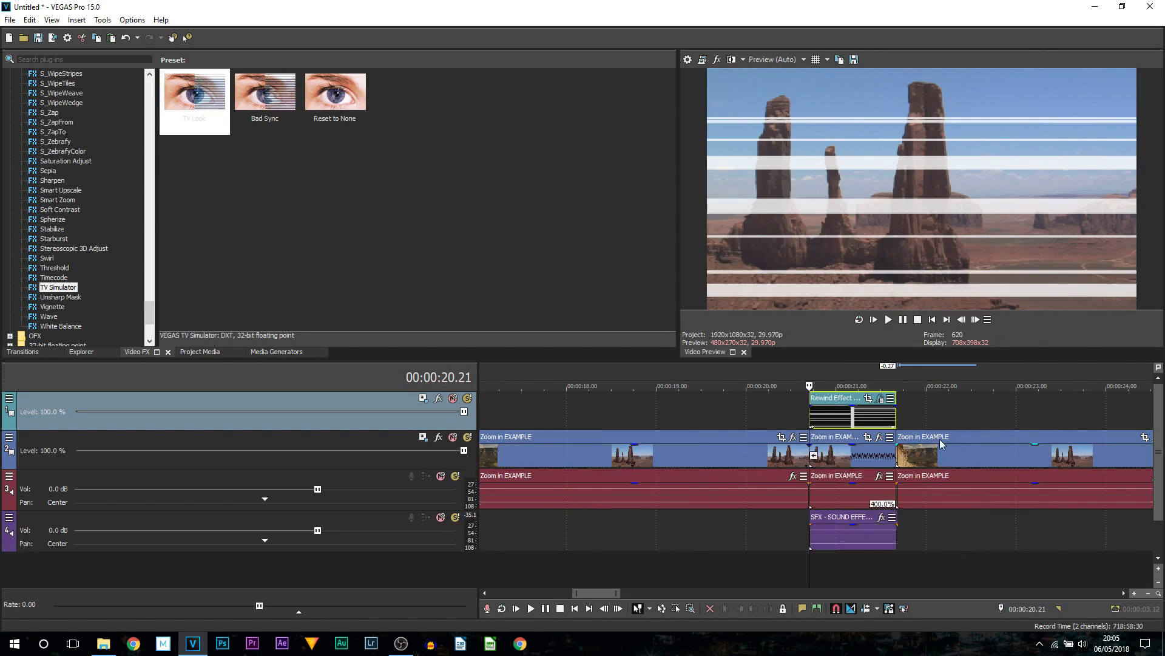
pyautogui.scroll(-2, 819, 472)
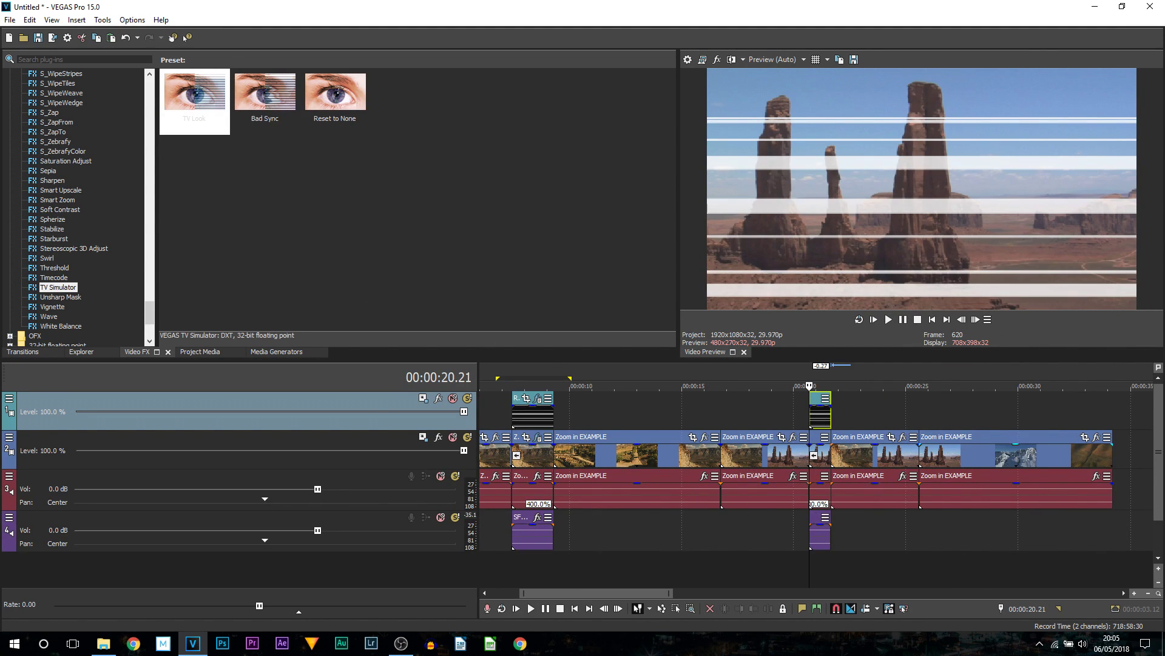